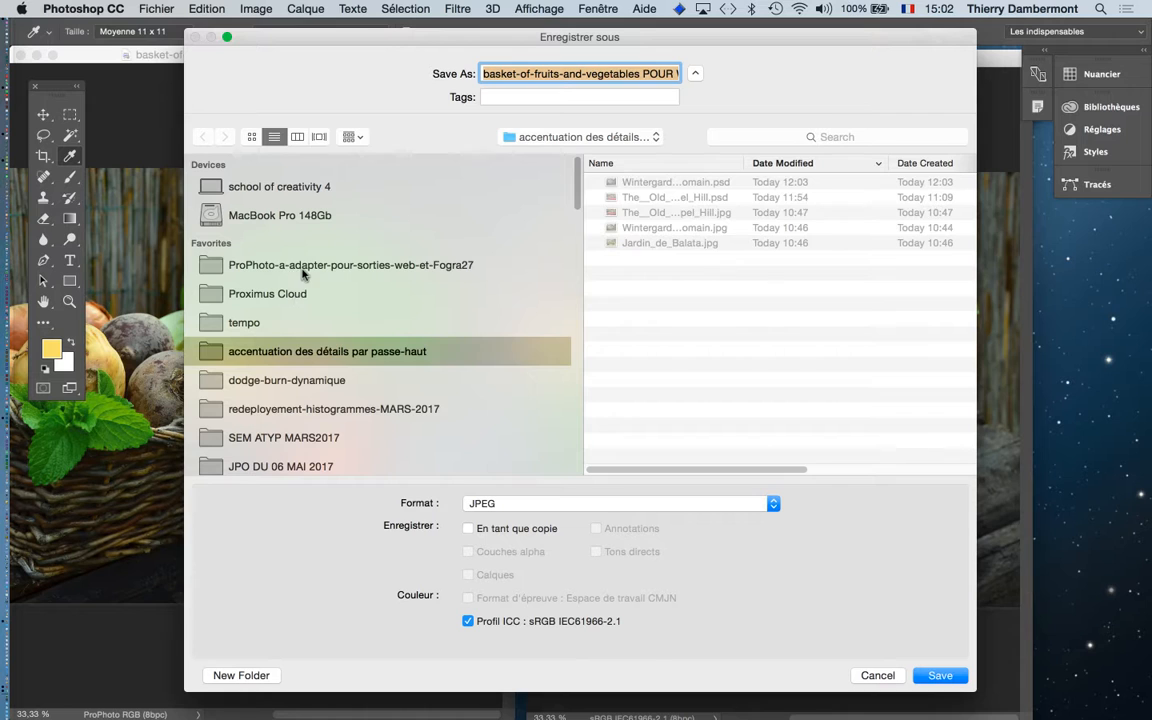
# Save the web copy as a JPEG with its sRGB profile in the ProPhoto-a-adapter-pour-sorties-web-et-Fogra27 folder, and close it
pyautogui.click(303, 274)
pyautogui.click(305, 323)
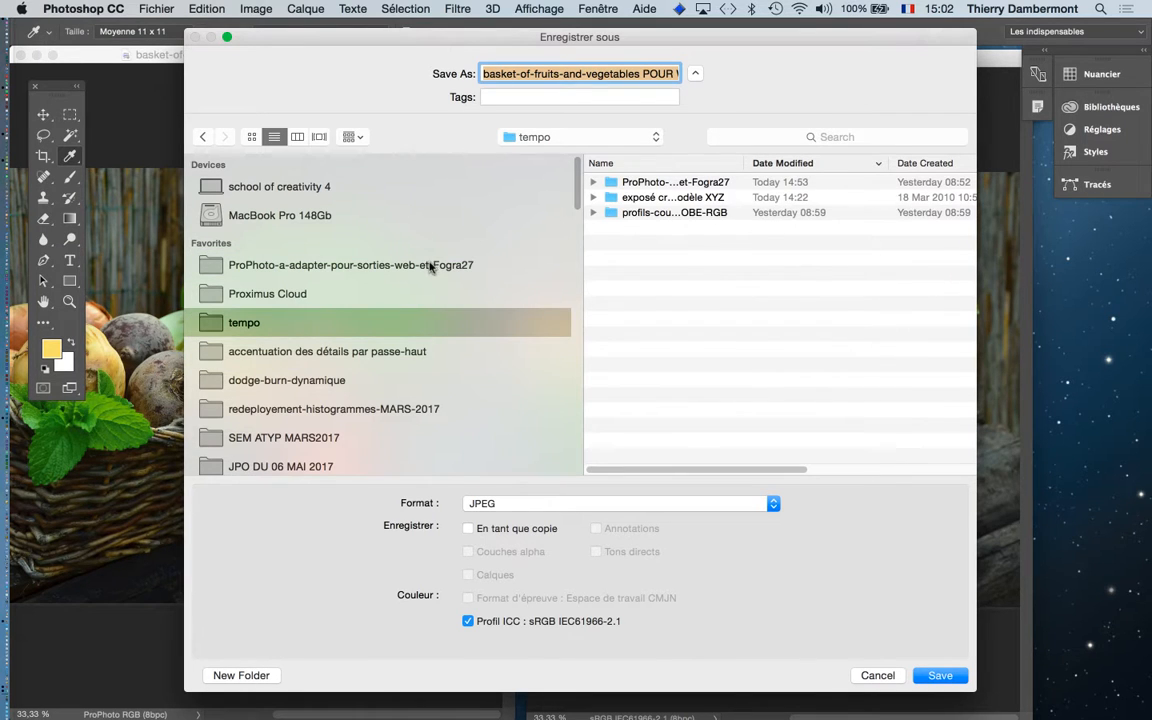
pyautogui.click(430, 266)
pyautogui.click(940, 675)
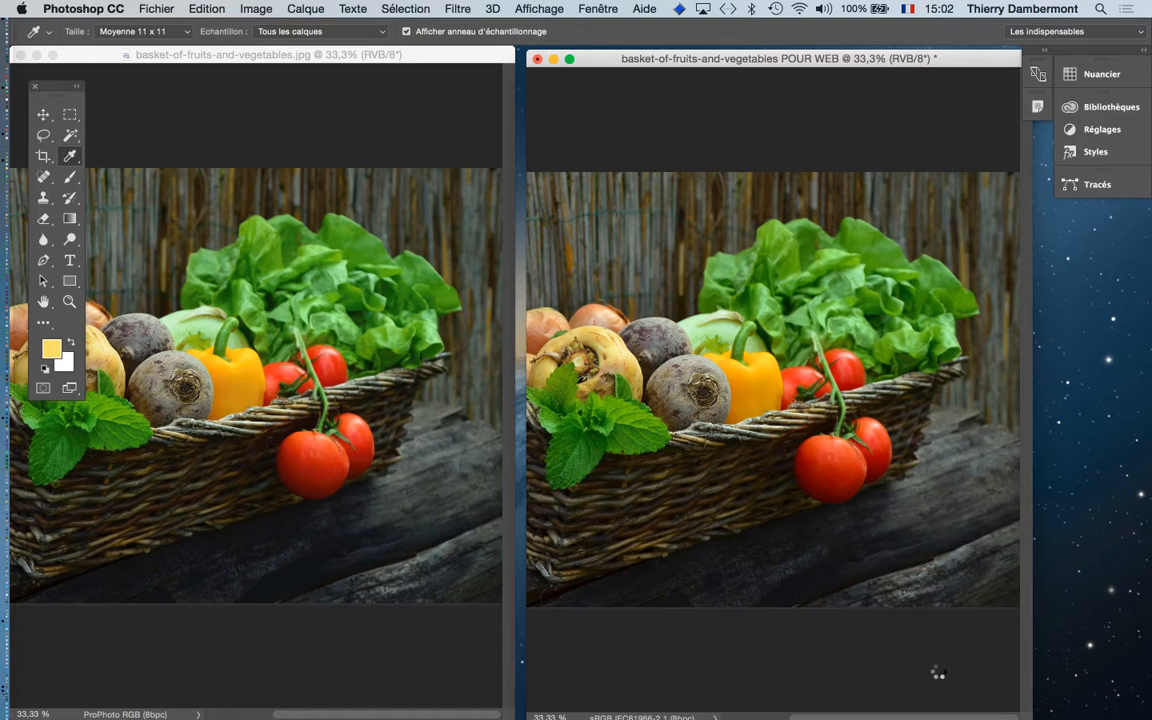
pyautogui.click(862, 321)
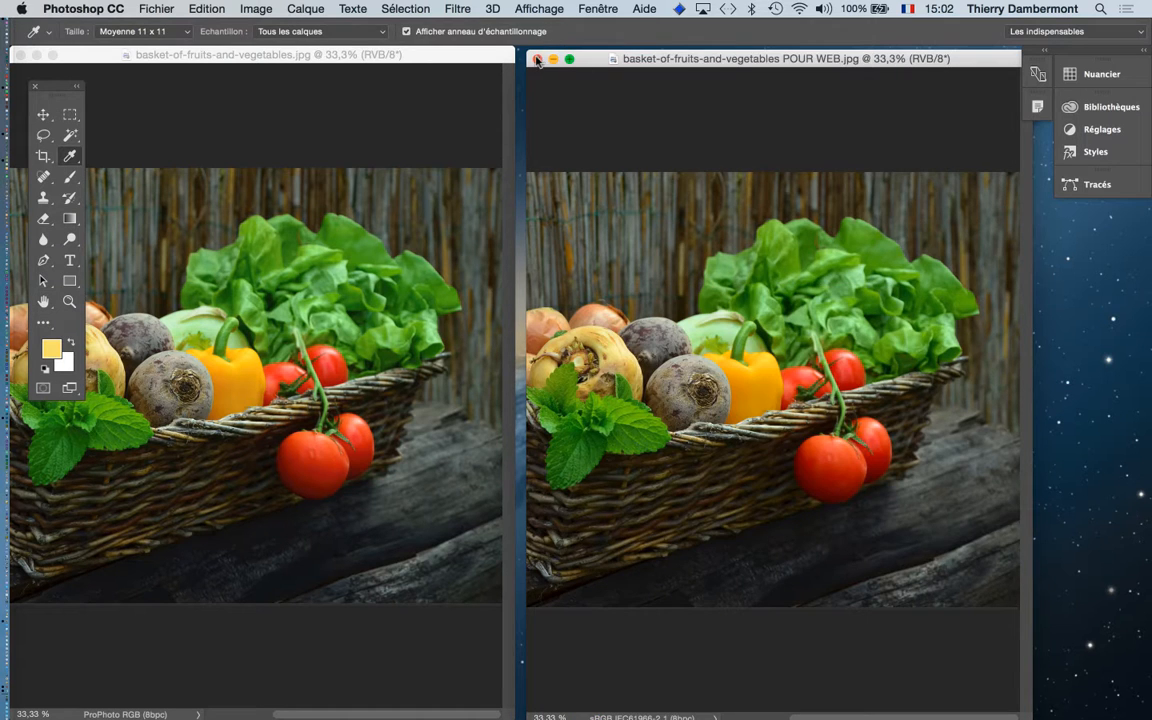
pyautogui.click(536, 60)
# Duplicate the original ProPhoto image as "basket-of-fruits-and-vegetables pour FOGRA29"
pyautogui.moveTo(378, 61); pyautogui.dragTo(457, 61)
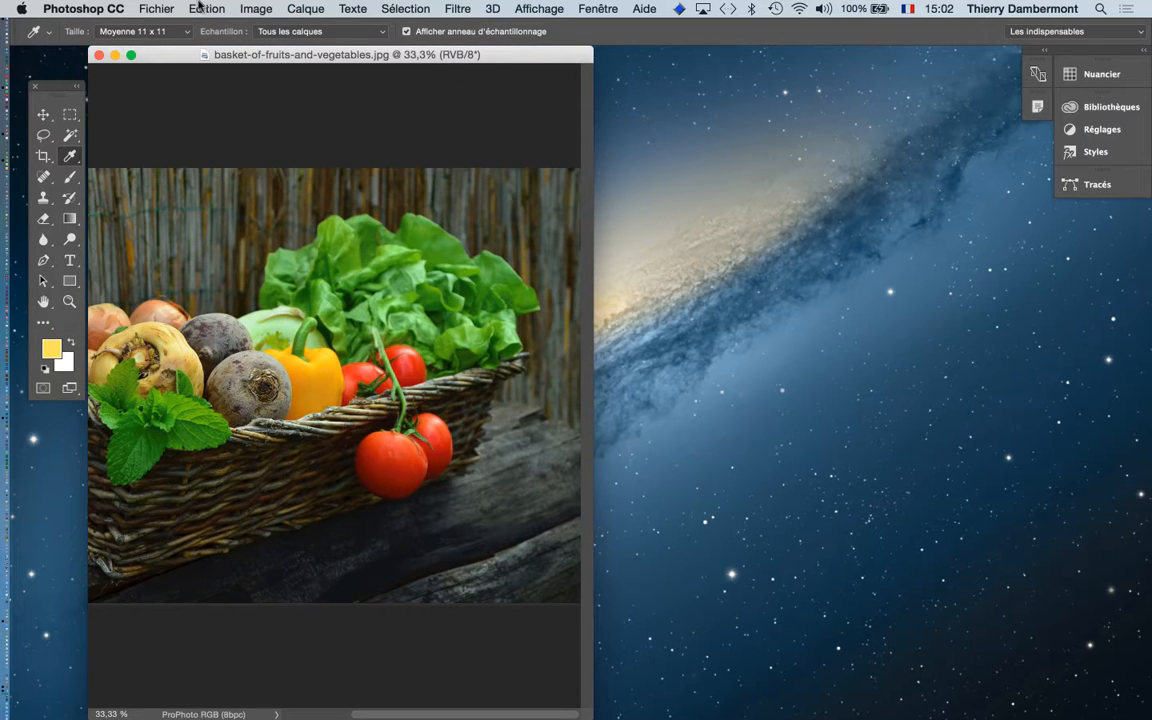
pyautogui.click(242, 9)
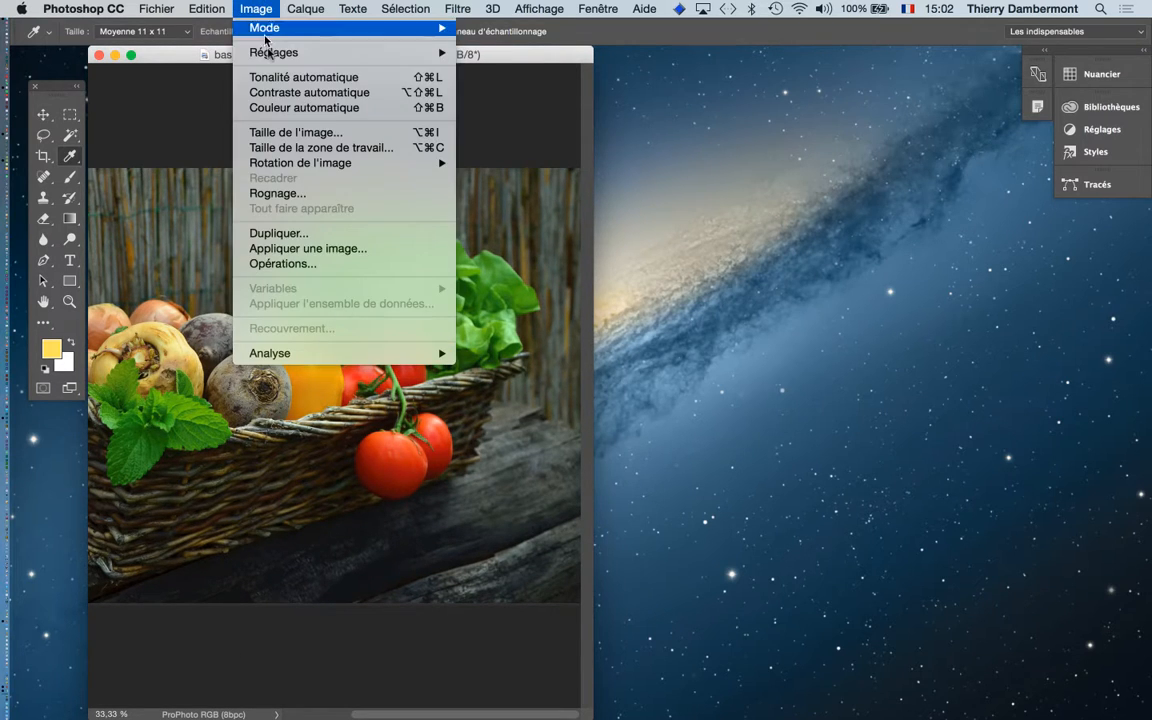
pyautogui.click(282, 233)
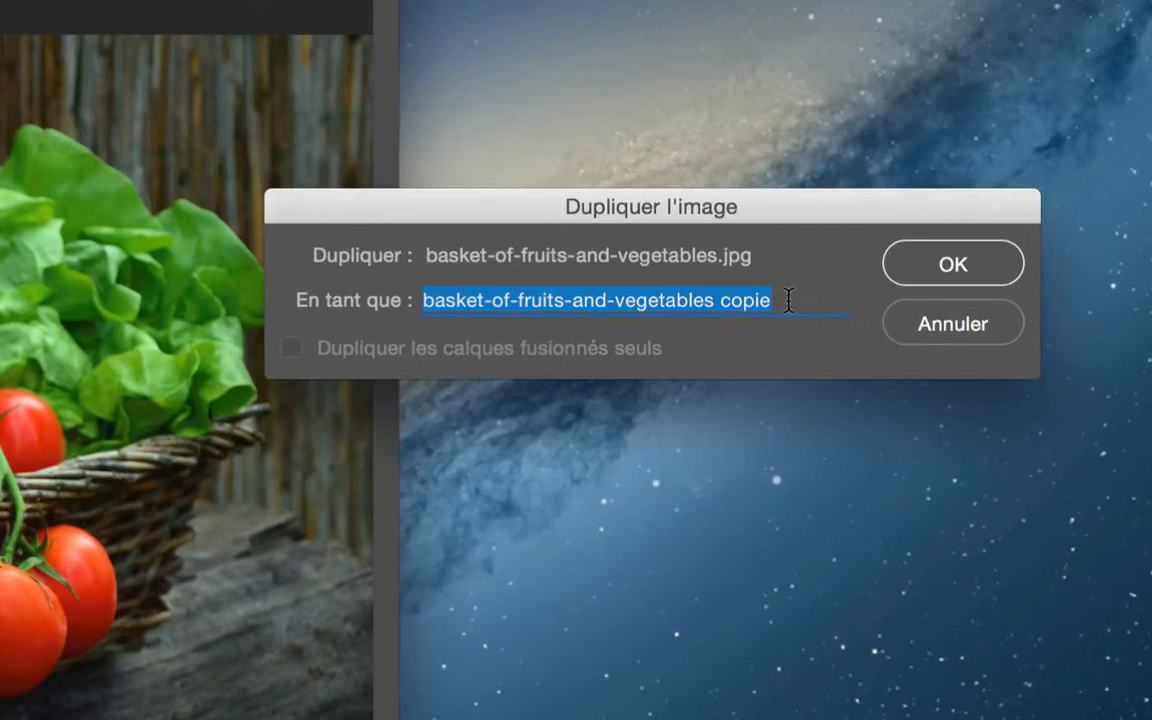
pyautogui.click(787, 300)
pyautogui.press('BackSpace')
pyautogui.press('BackSpace')
pyautogui.press('BackSpace')
pyautogui.press('BackSpace')
pyautogui.press('BackSpace')
pyautogui.press('BackSpace')
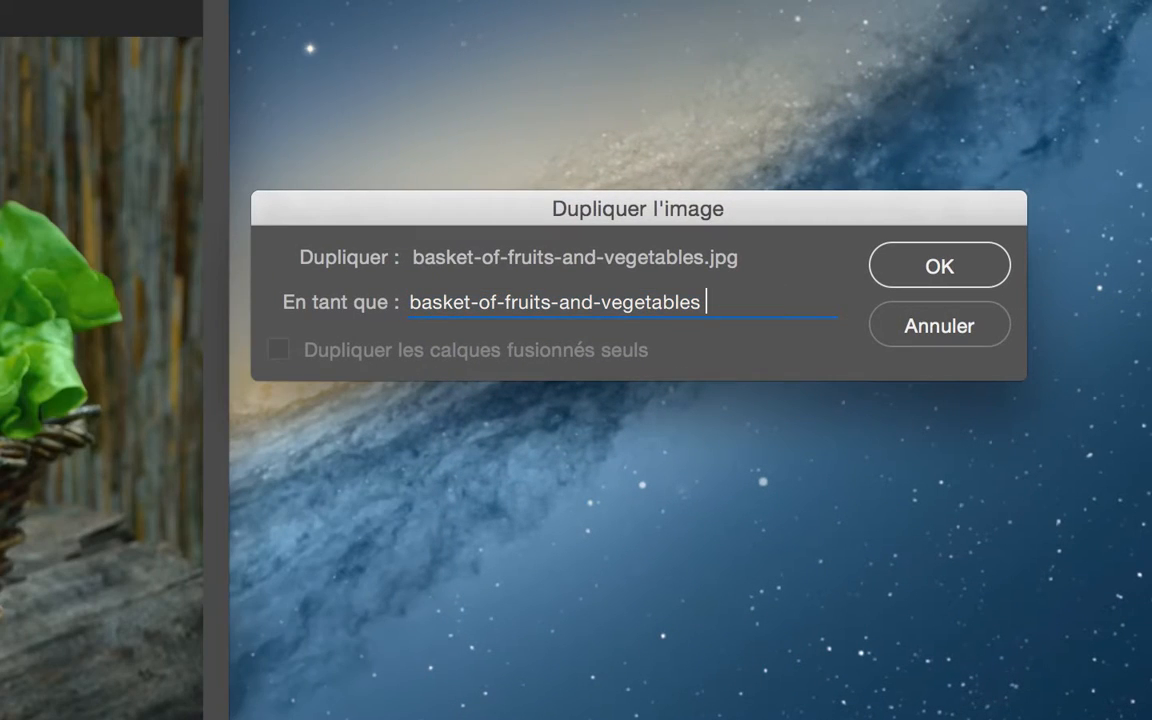
pyautogui.write('pour FOGRA29')
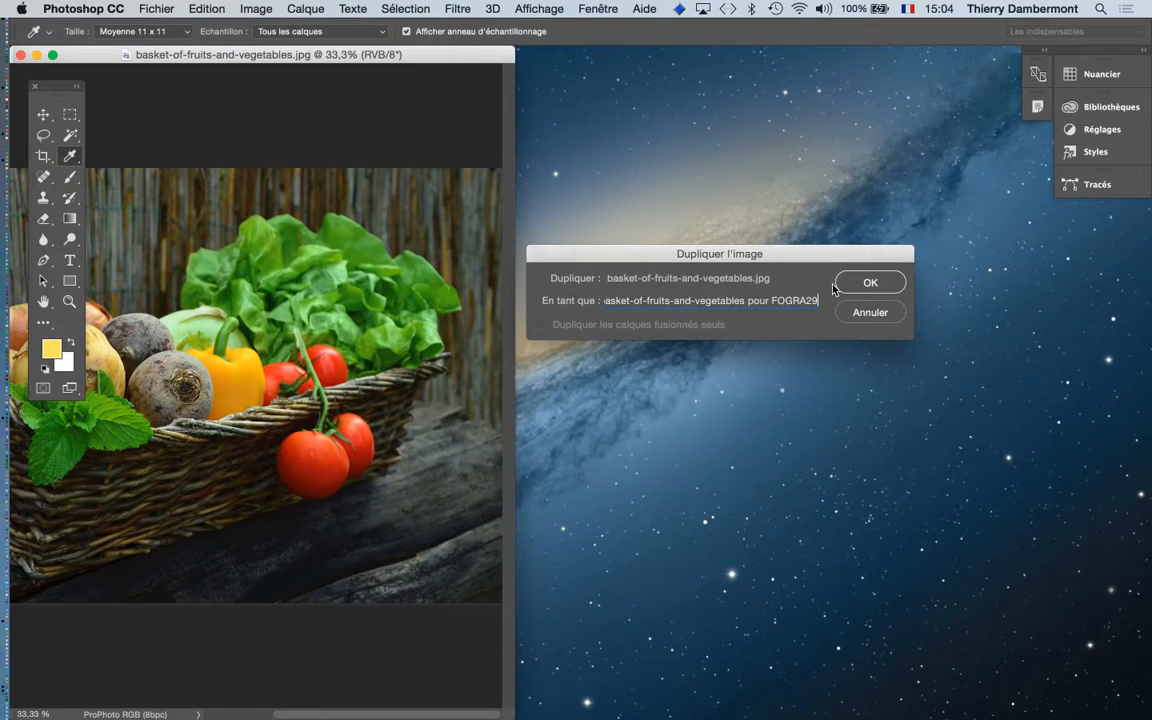
pyautogui.click(845, 286)
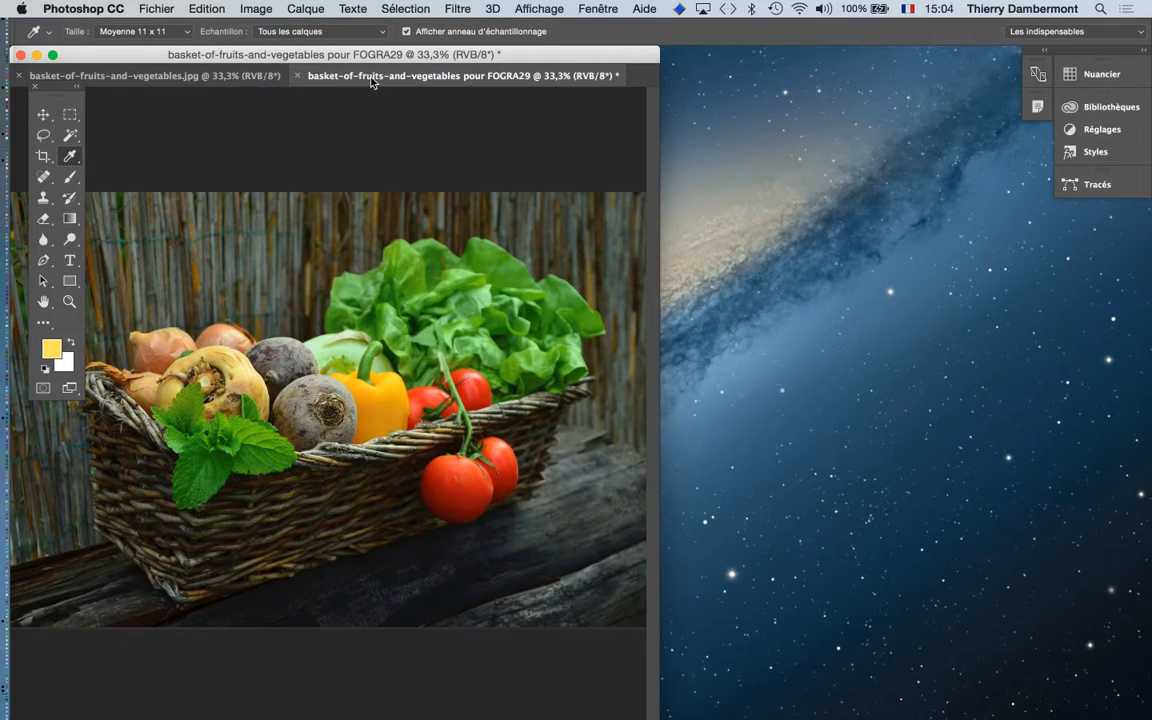
# Detach the FOGRA29 copy into its own window and arrange both images side by side as two vertical tiles
pyautogui.moveTo(372, 83); pyautogui.dragTo(549, 110)
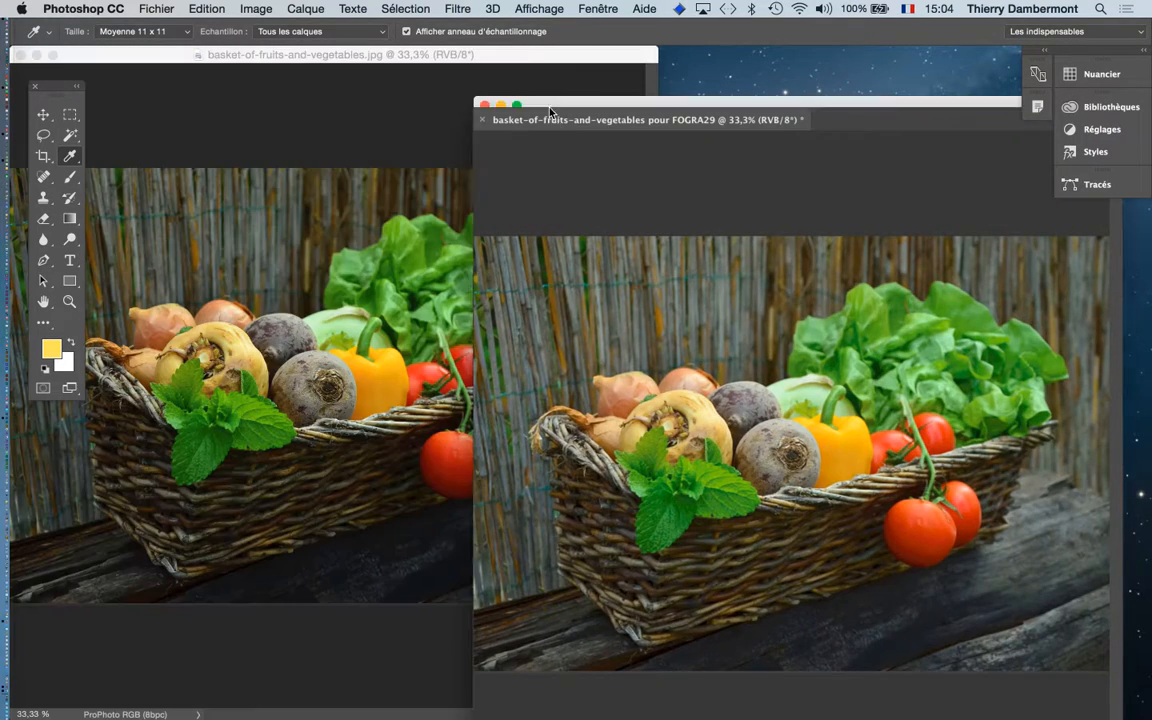
pyautogui.click(523, 52)
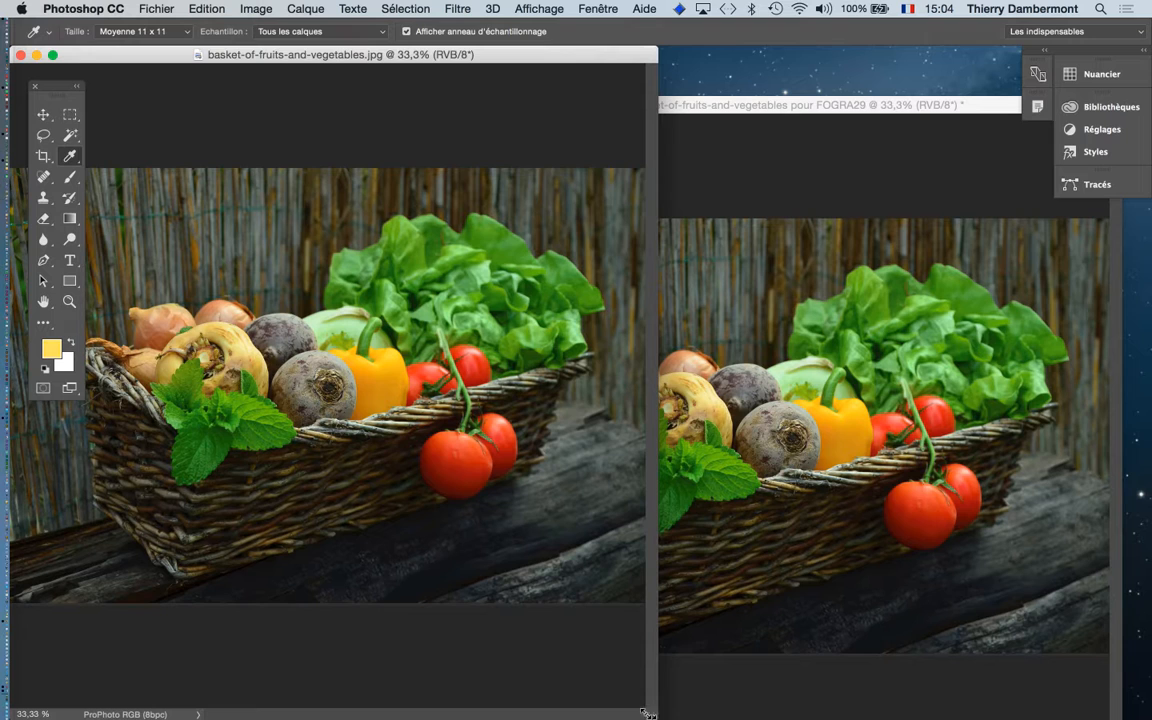
pyautogui.moveTo(646, 713); pyautogui.dragTo(456, 713)
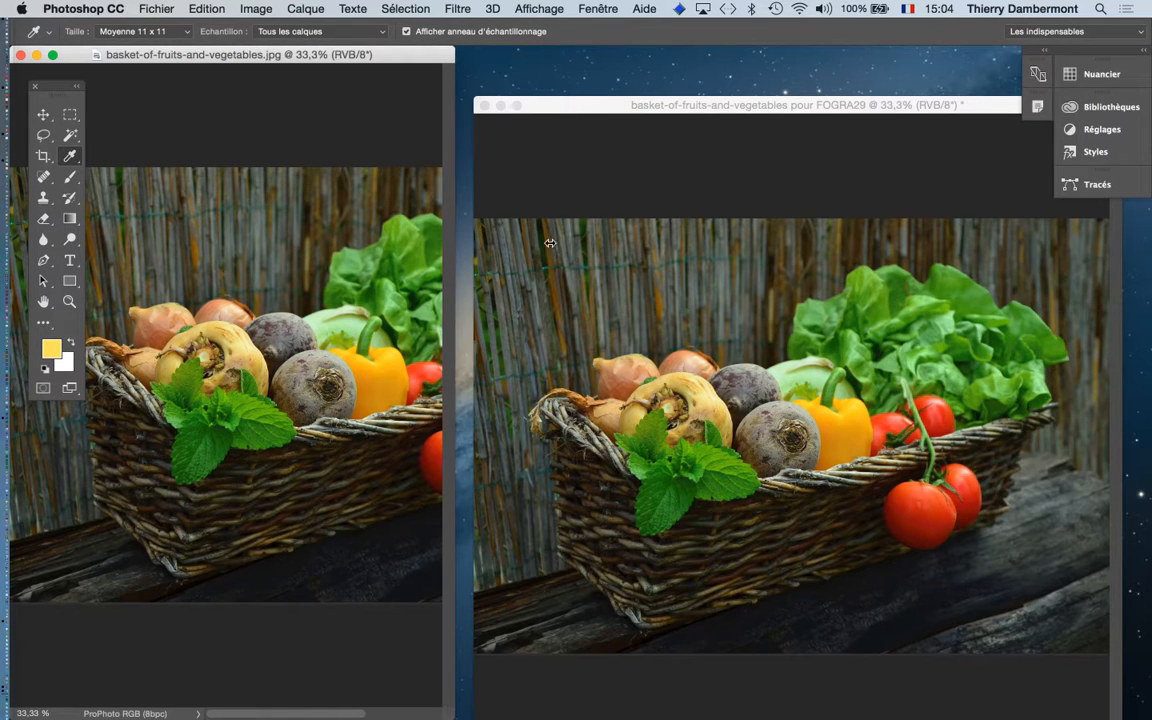
pyautogui.click(595, 7)
pyautogui.moveTo(590, 28)
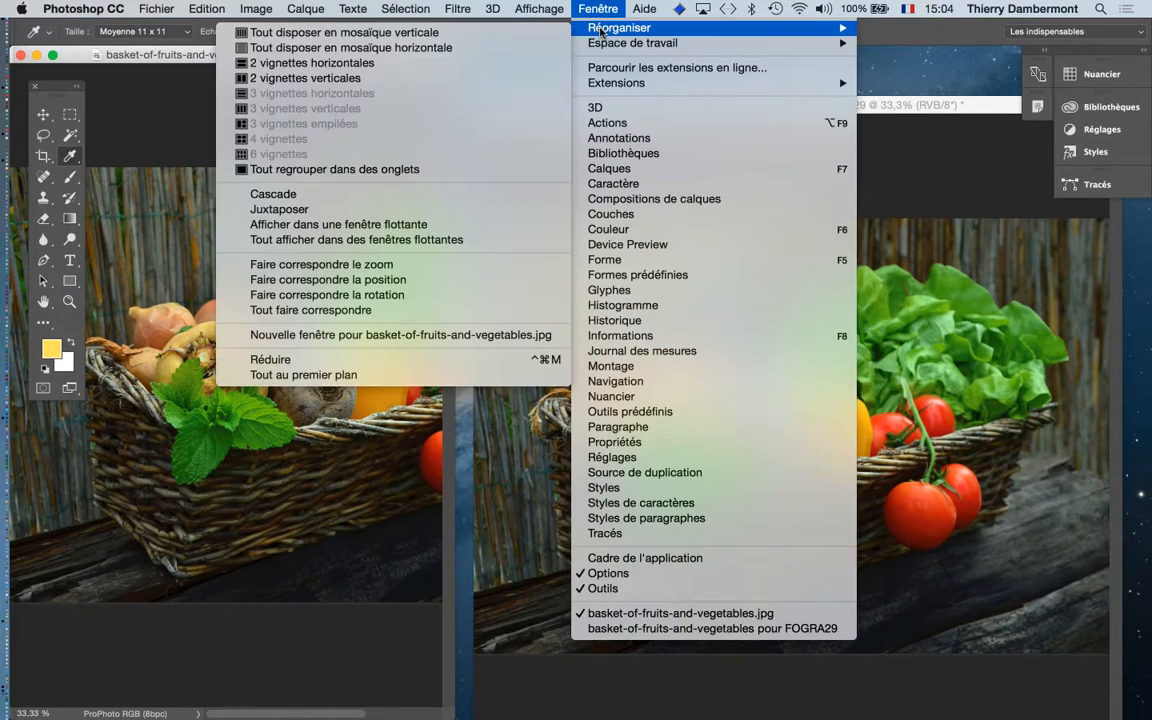
pyautogui.click(345, 78)
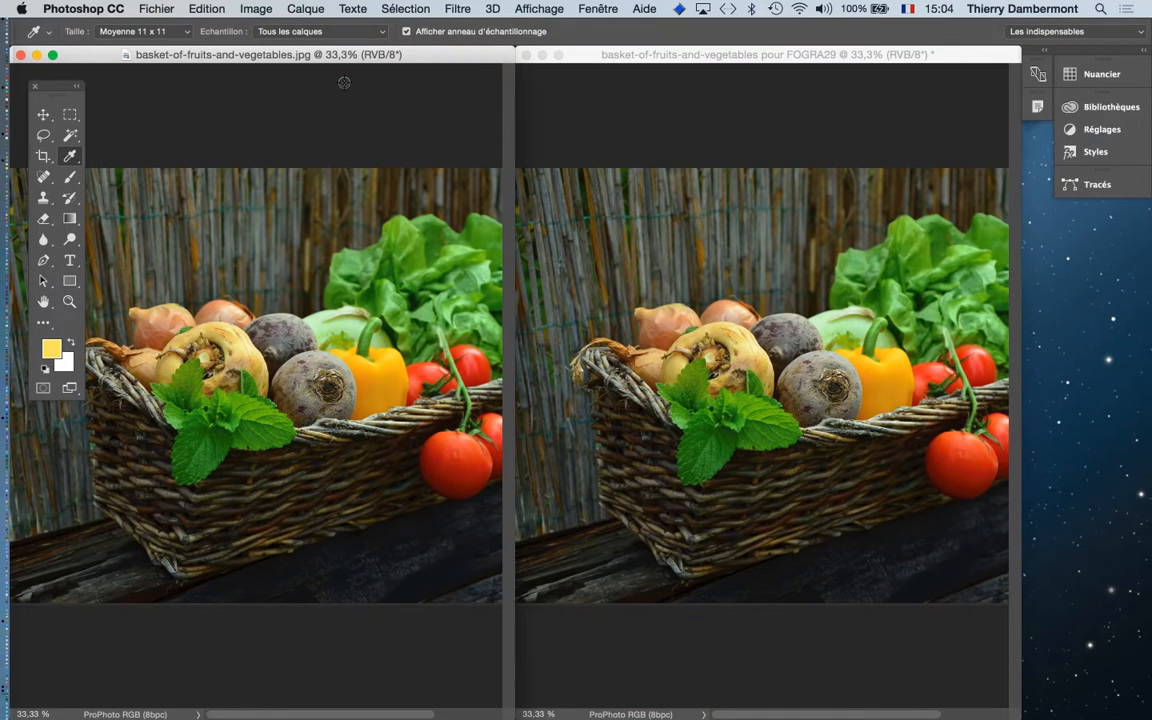
# Convert the FOGRA29 copy to the Uncoated FOGRA29 (ISO 12647-2:2004) profile with relative colorimetric rendering and black point compensation
pyautogui.click(781, 64)
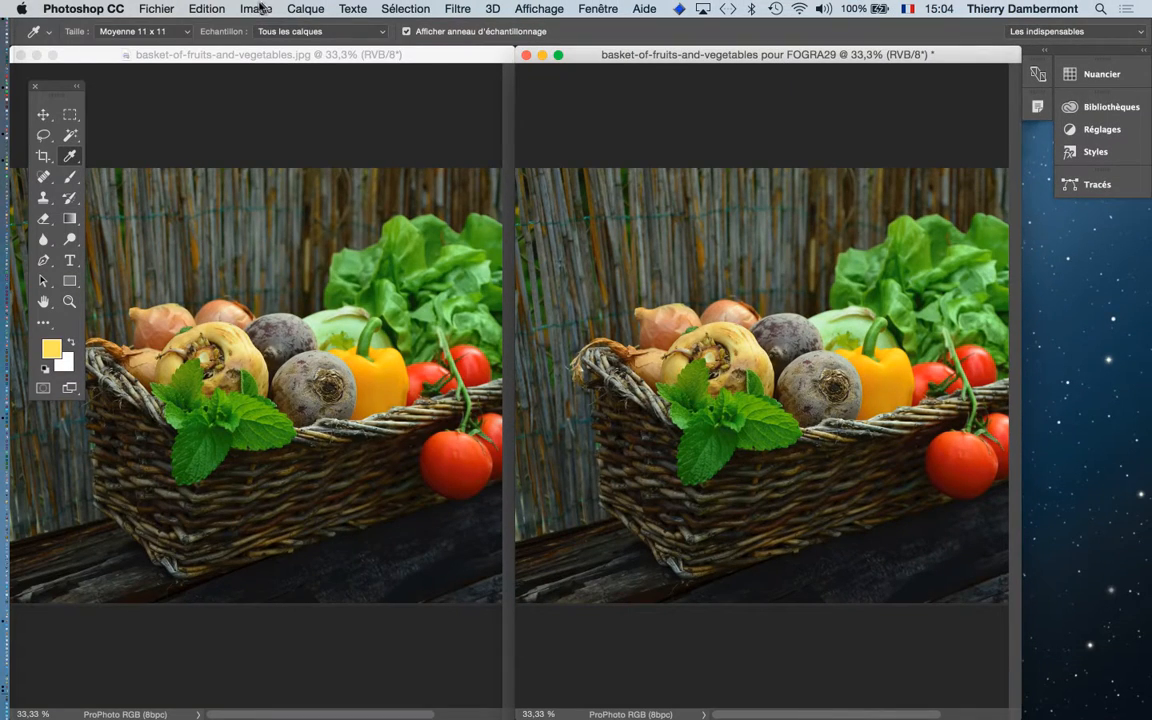
pyautogui.click(184, 9)
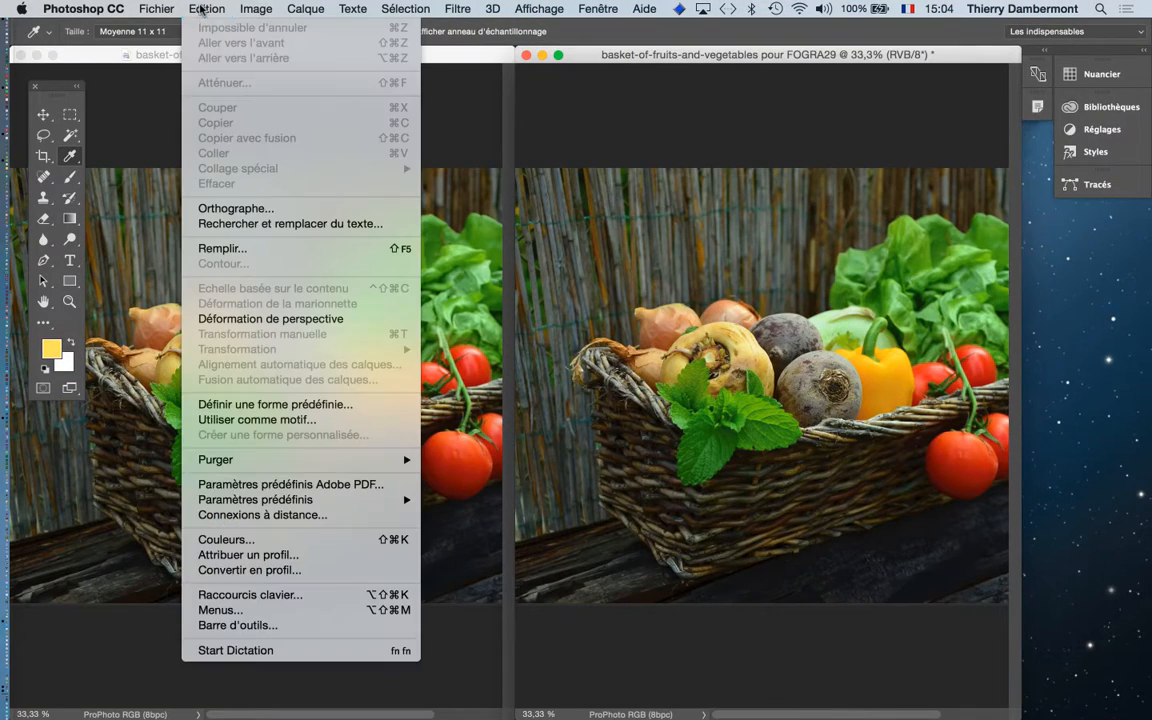
pyautogui.click(240, 570)
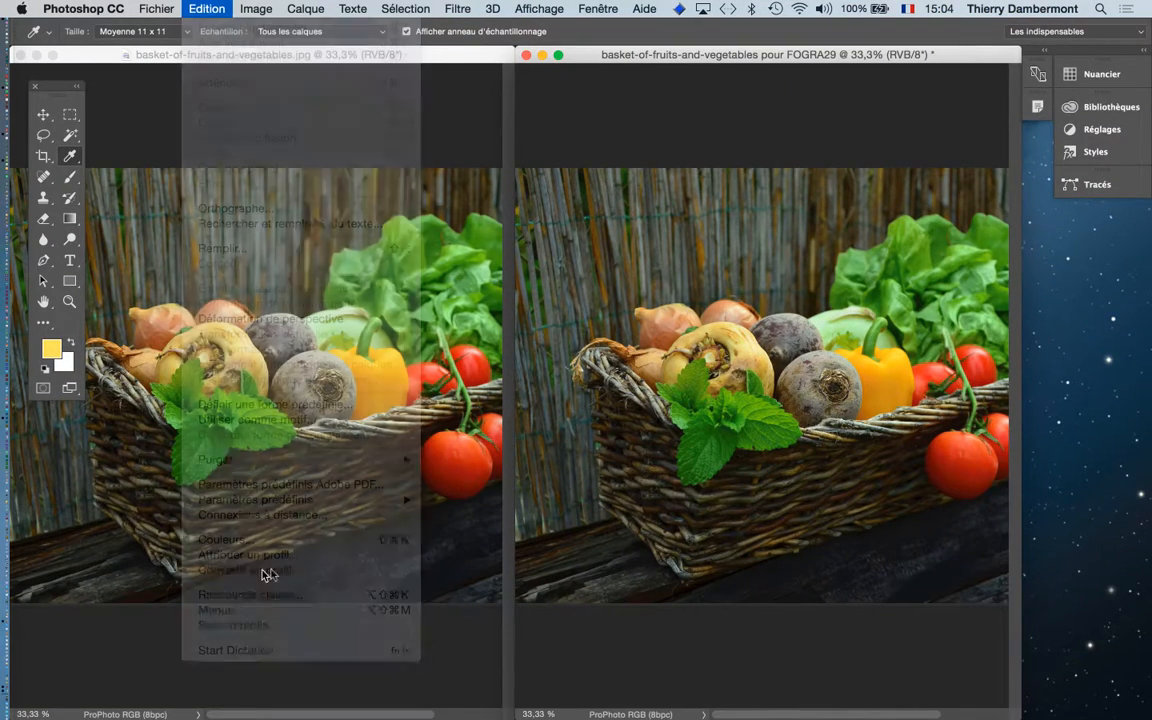
pyautogui.click(335, 205)
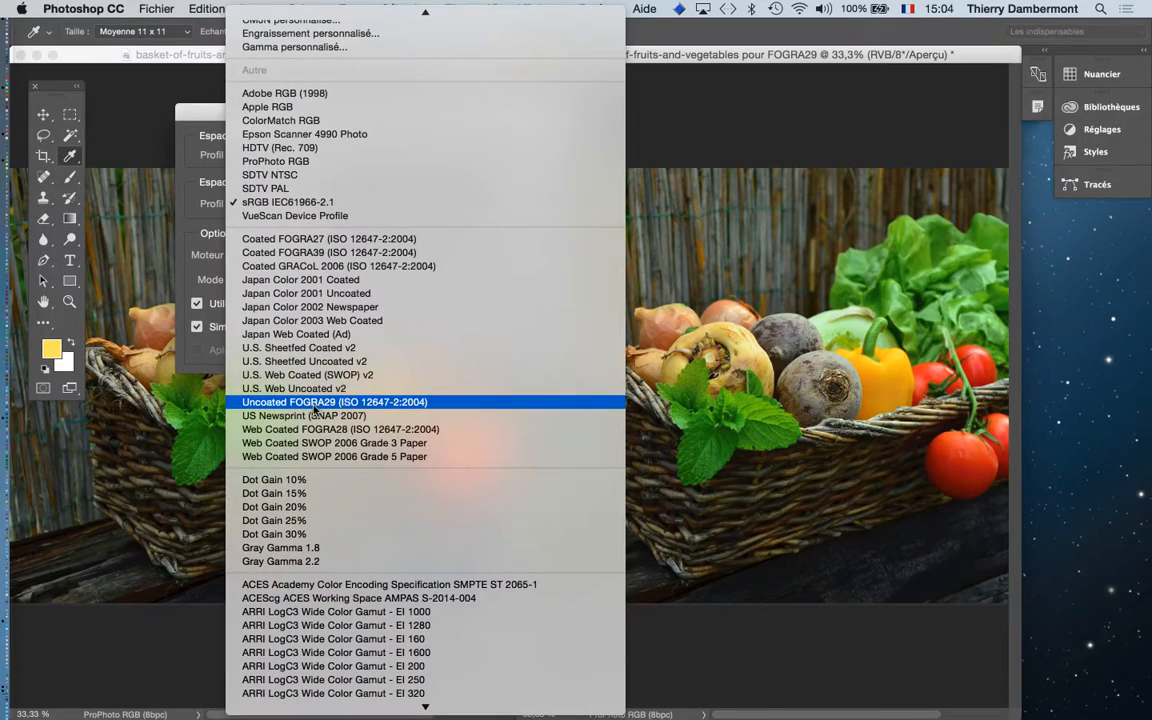
pyautogui.click(315, 402)
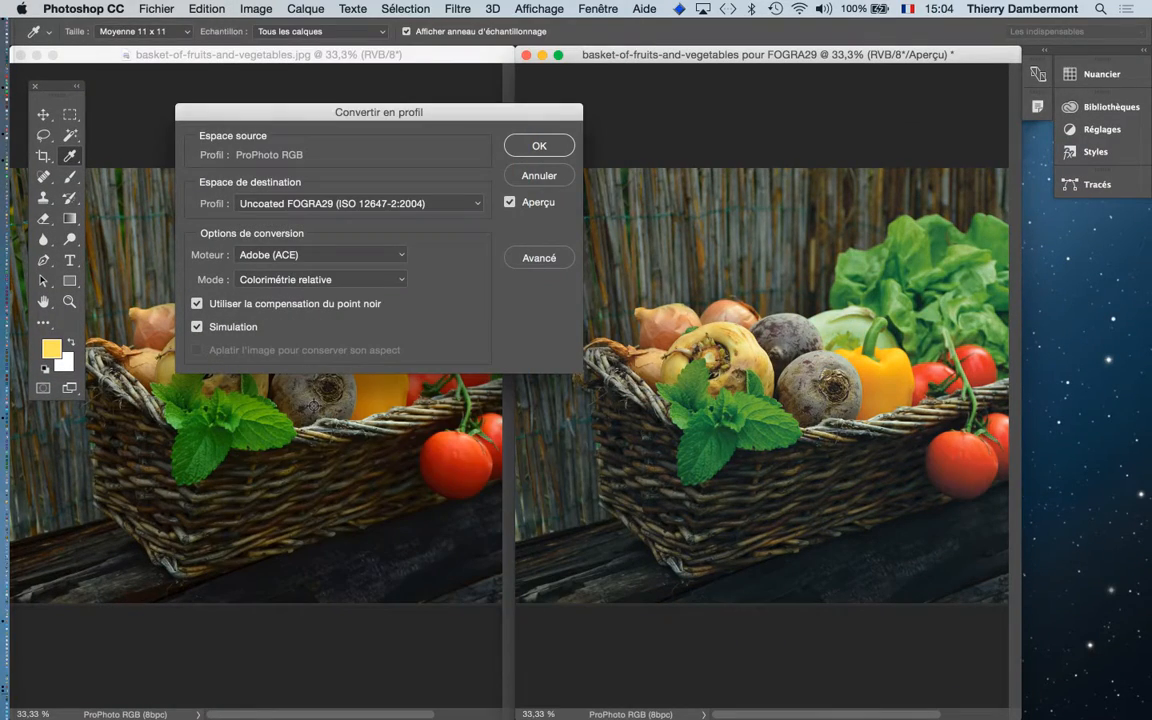
pyautogui.click(537, 146)
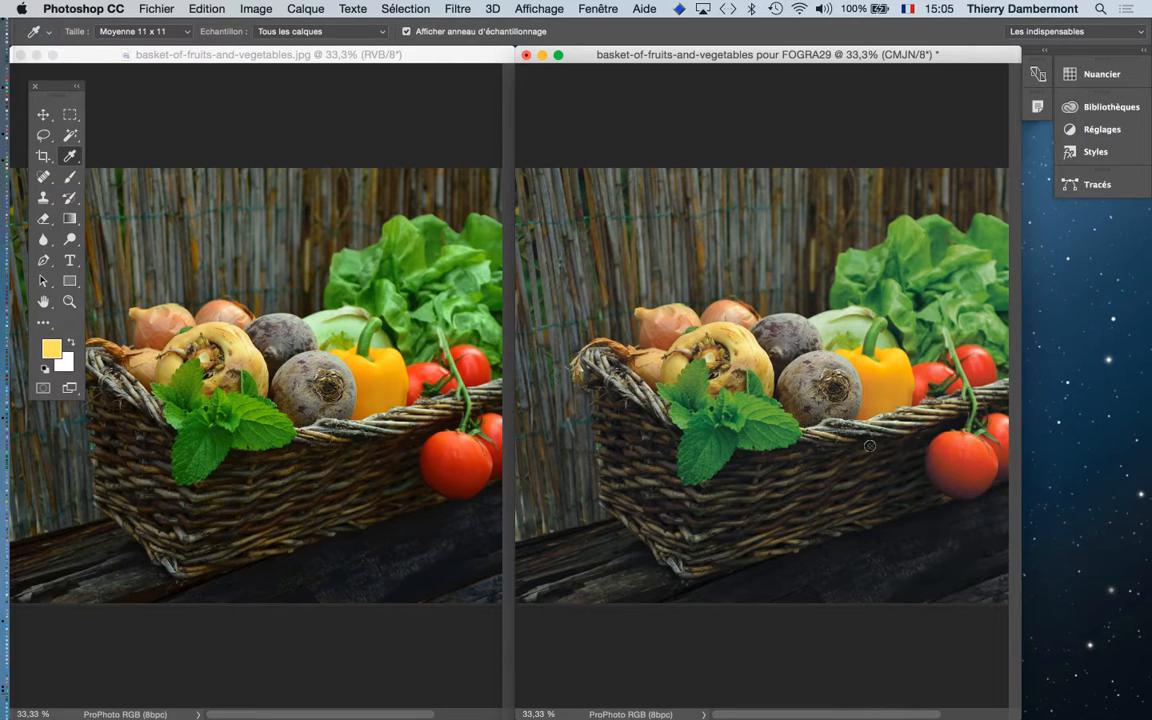
# Turn off the Zoom tool's option to zoom all windows together so each image can be magnified separately
pyautogui.keyDown('shift'); pyautogui.keyDown('super'); pyautogui.click(876, 352); pyautogui.keyUp('super'); pyautogui.keyUp('shift')
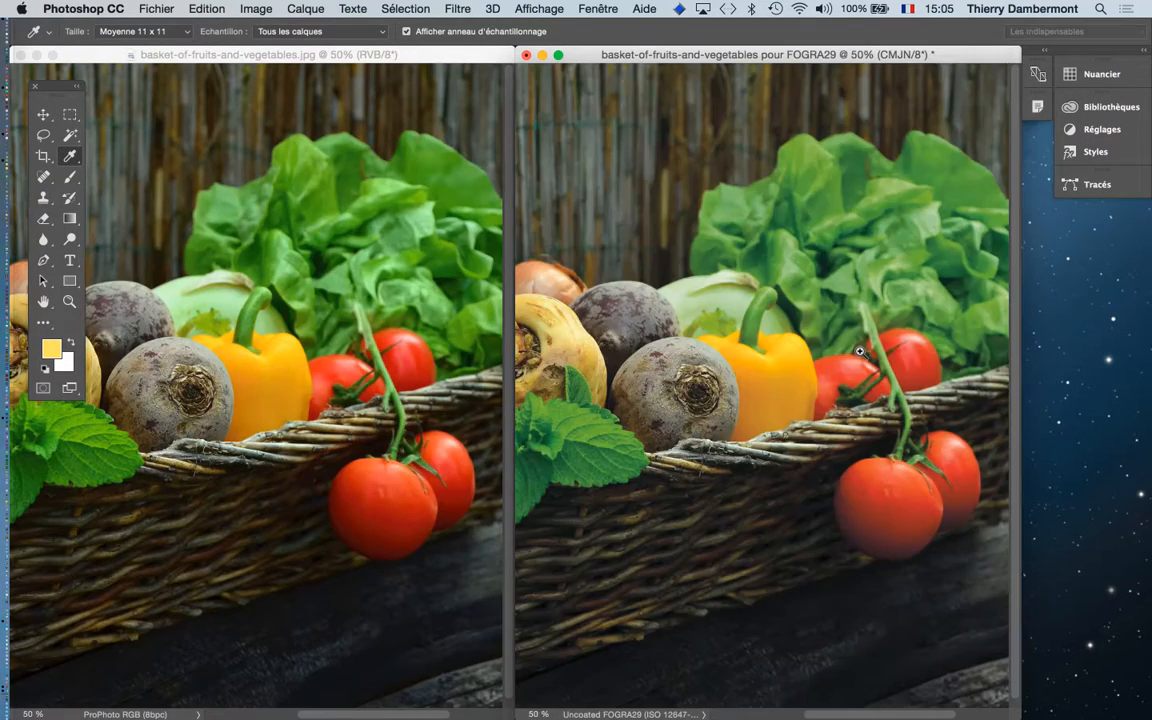
pyautogui.click(69, 308)
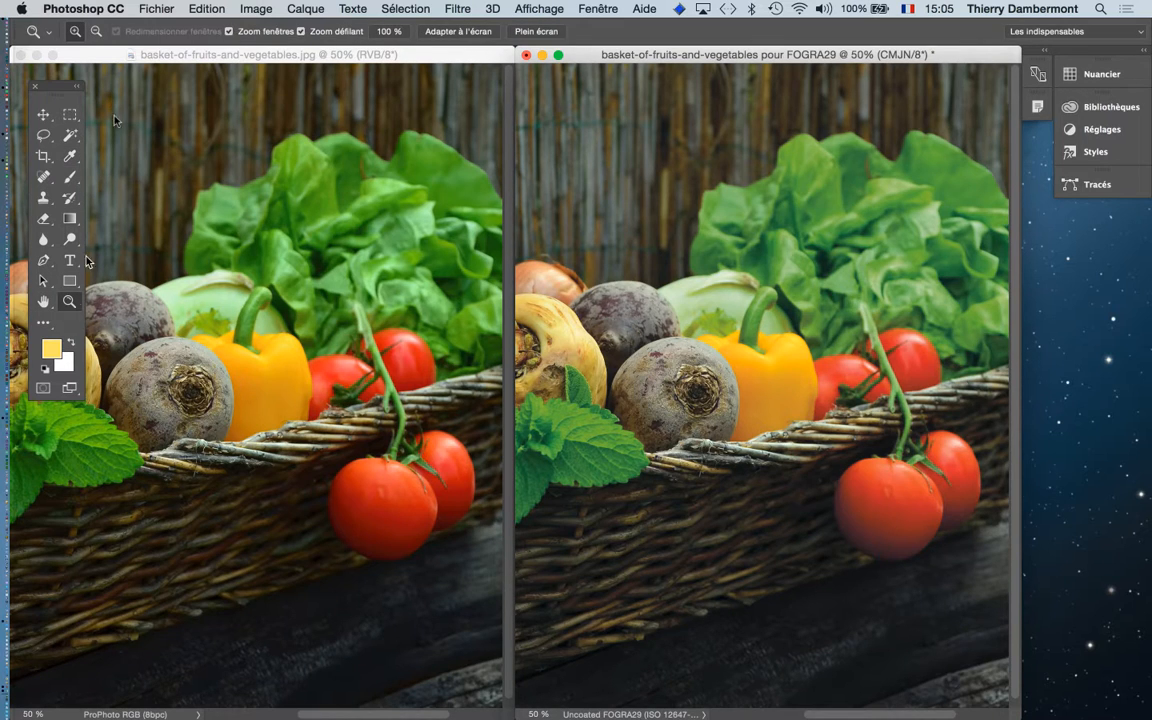
pyautogui.click(229, 32)
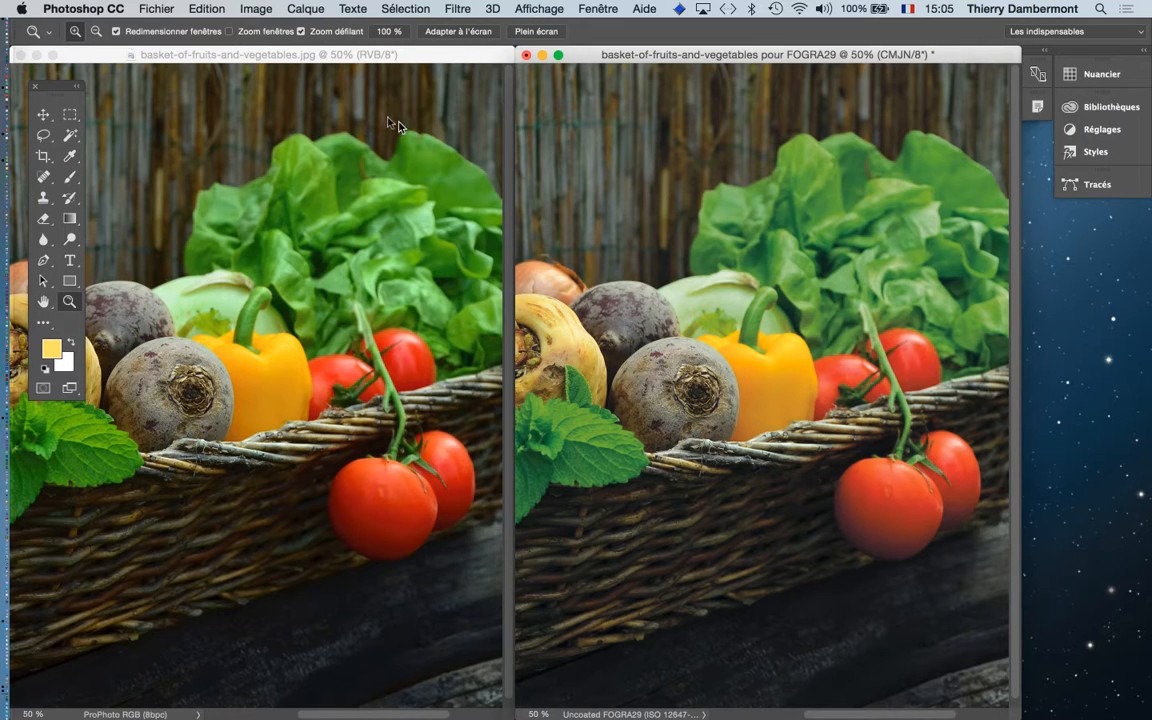
# Turn off window resizing for the Zoom tool and narrow the original image's window so both images show side by side
pyautogui.click(255, 262)
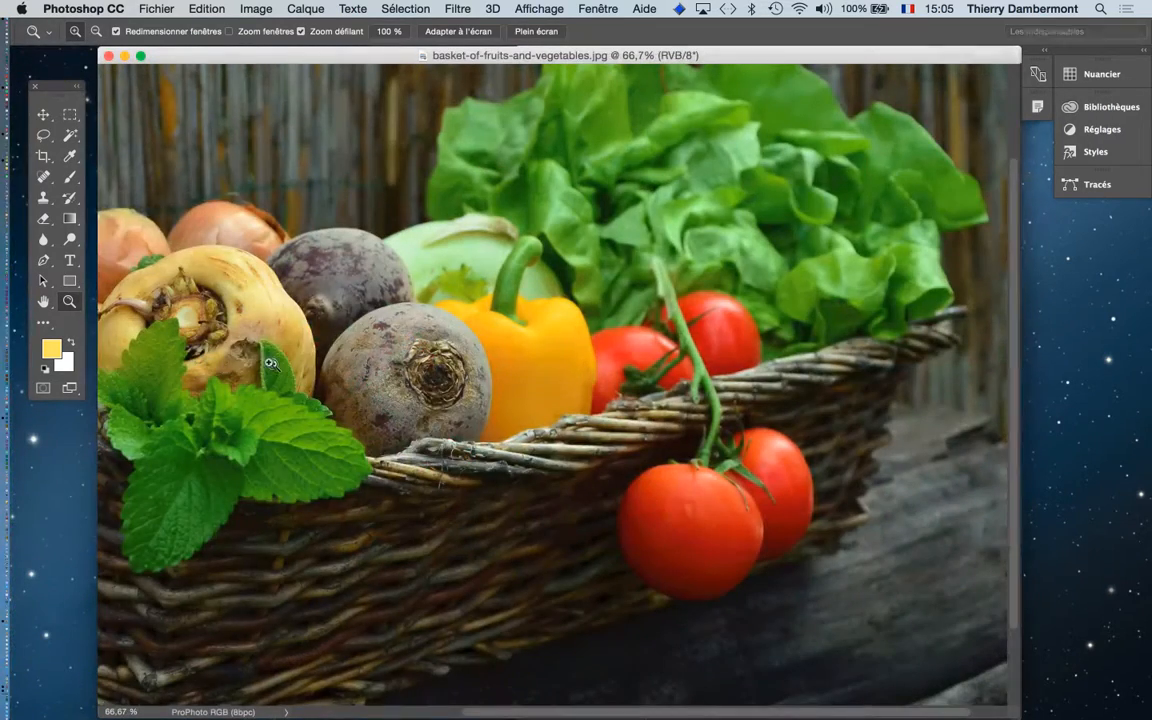
pyautogui.click(268, 355)
pyautogui.click(527, 333)
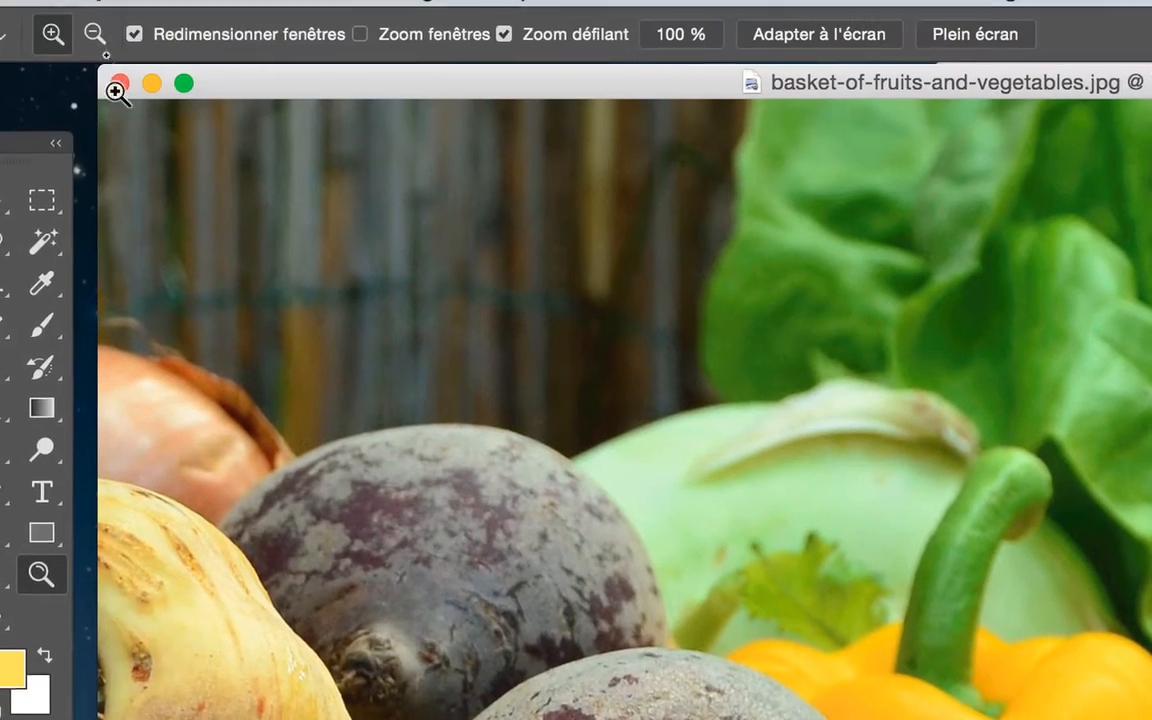
pyautogui.click(181, 40)
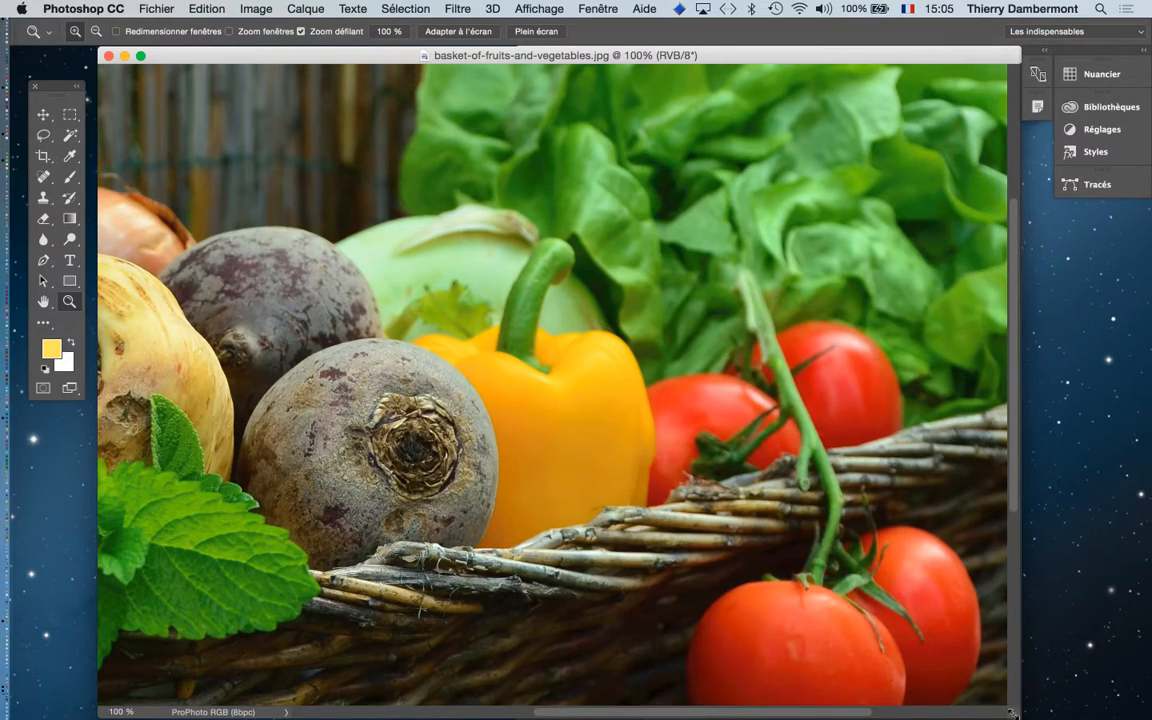
pyautogui.moveTo(1010, 713); pyautogui.dragTo(511, 714)
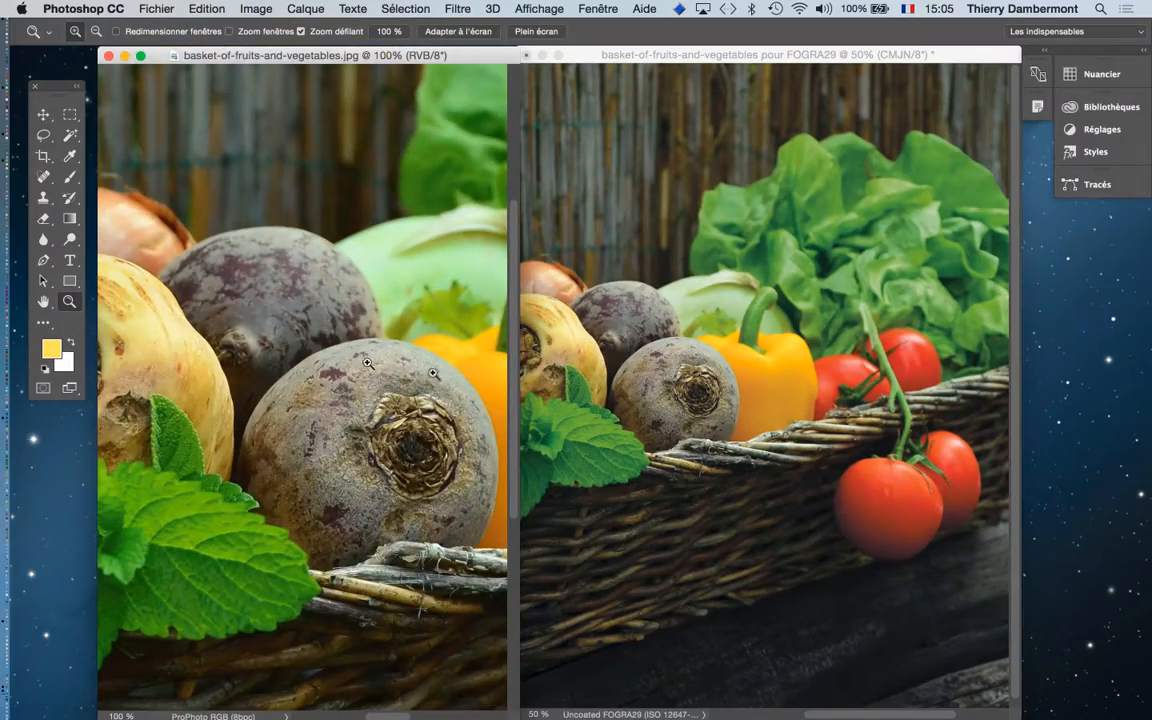
# Examine the beet in the original and the yellow pepper in the FOGRA29 copy at high magnification
pyautogui.click(367, 364)
pyautogui.click(801, 391)
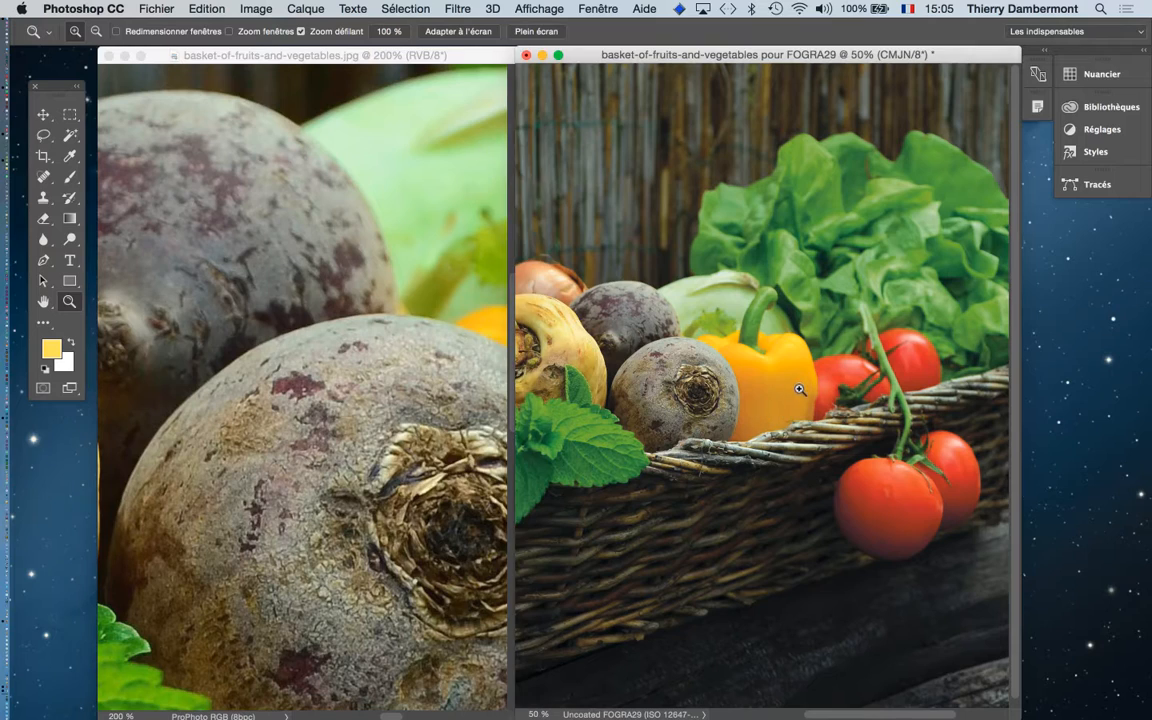
pyautogui.click(771, 402)
pyautogui.click(766, 401)
pyautogui.click(766, 401)
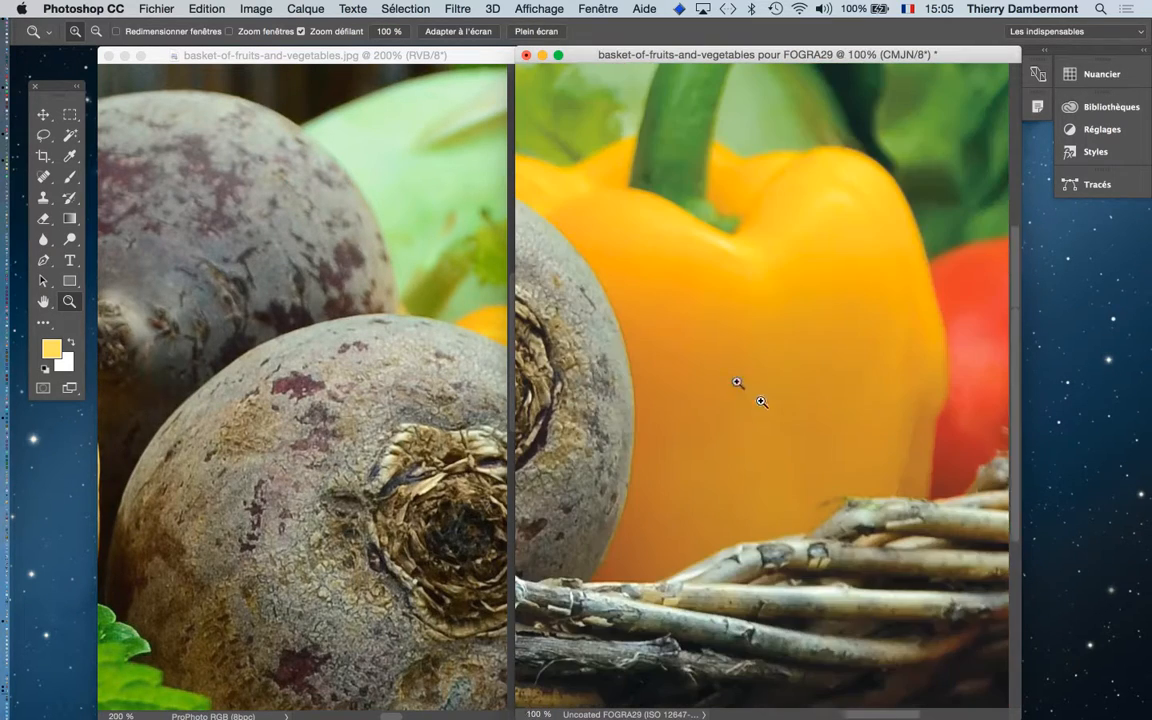
pyautogui.keyDown('alt'); pyautogui.click(707, 401); pyautogui.keyUp('alt')
pyautogui.keyDown('alt'); pyautogui.click(707, 401); pyautogui.keyUp('alt')
pyautogui.keyDown('alt'); pyautogui.click(680, 362); pyautogui.keyUp('alt')
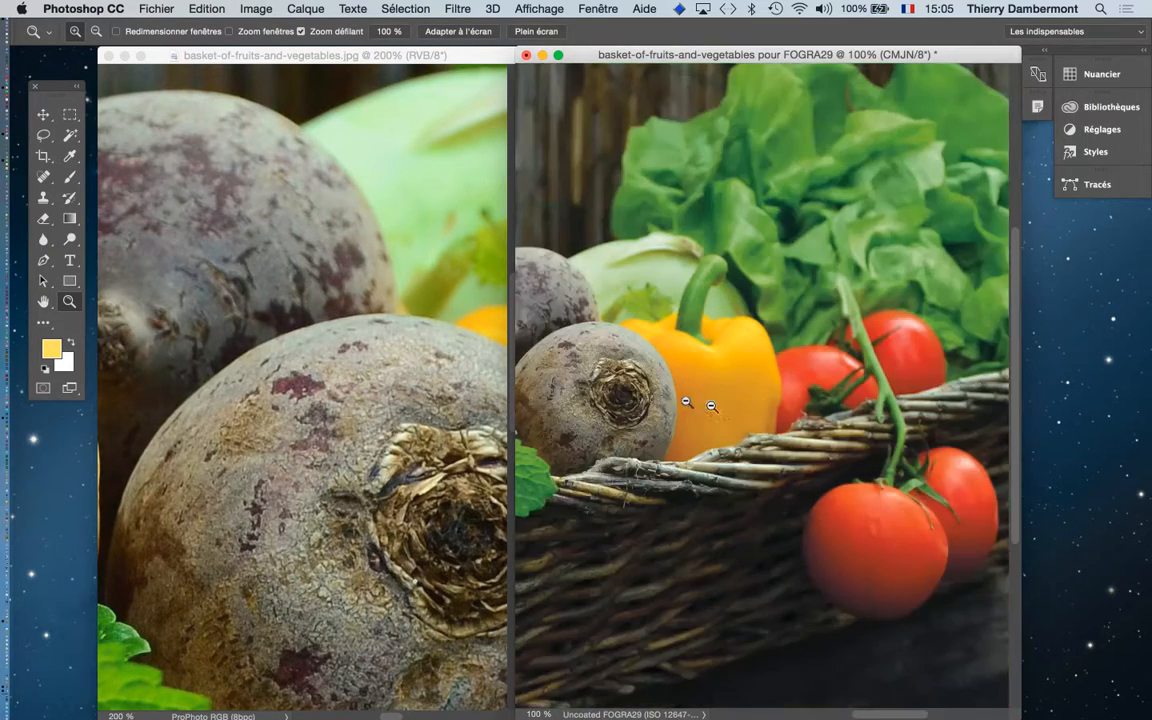
# Compare the vegetables in the original and the FOGRA29 copy with both images at 50% zoom and similarly framed
pyautogui.click(437, 381)
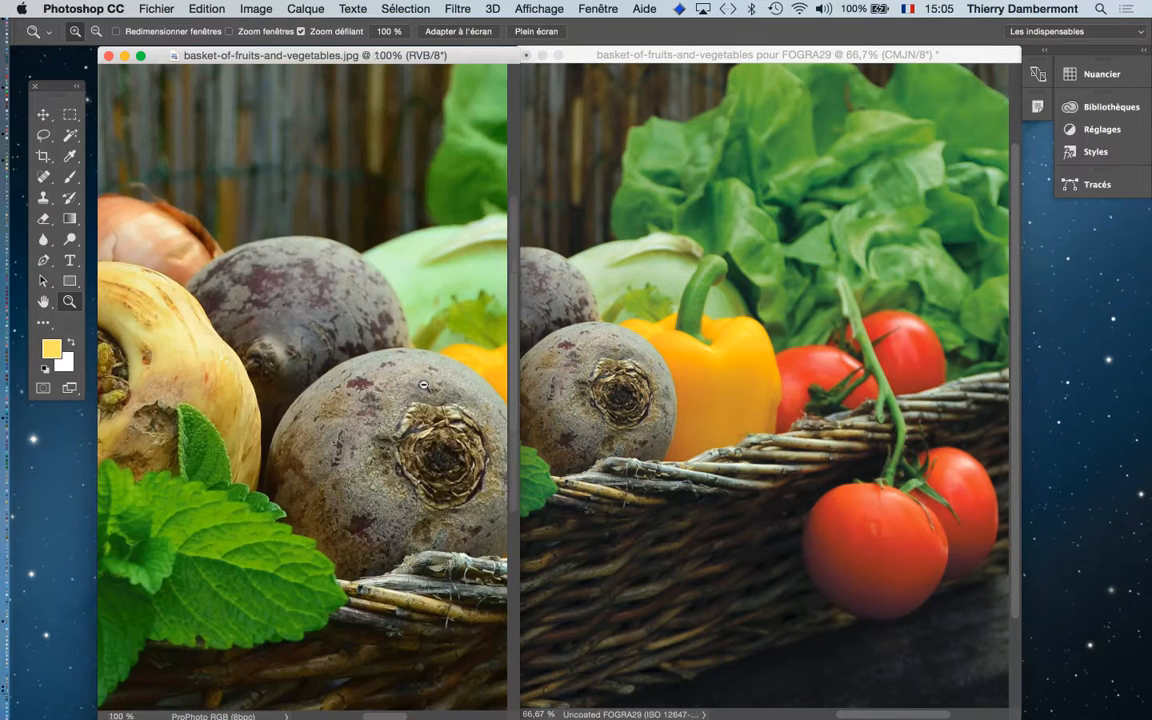
pyautogui.keyDown('alt'); pyautogui.click(437, 381); pyautogui.keyUp('alt')
pyautogui.moveTo(449, 378); pyautogui.dragTo(291, 368)
pyautogui.keyDown('alt'); pyautogui.click(362, 366); pyautogui.keyUp('alt')
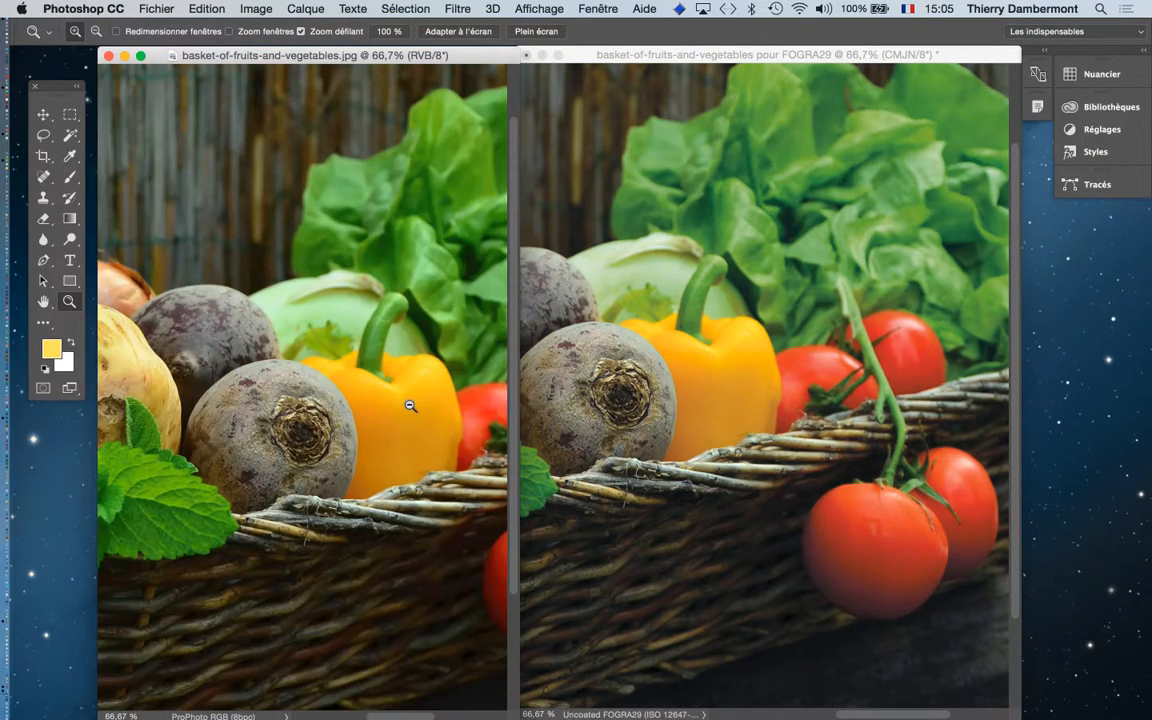
pyautogui.keyDown('alt'); pyautogui.click(372, 366); pyautogui.keyUp('alt')
pyautogui.moveTo(421, 406); pyautogui.dragTo(371, 404)
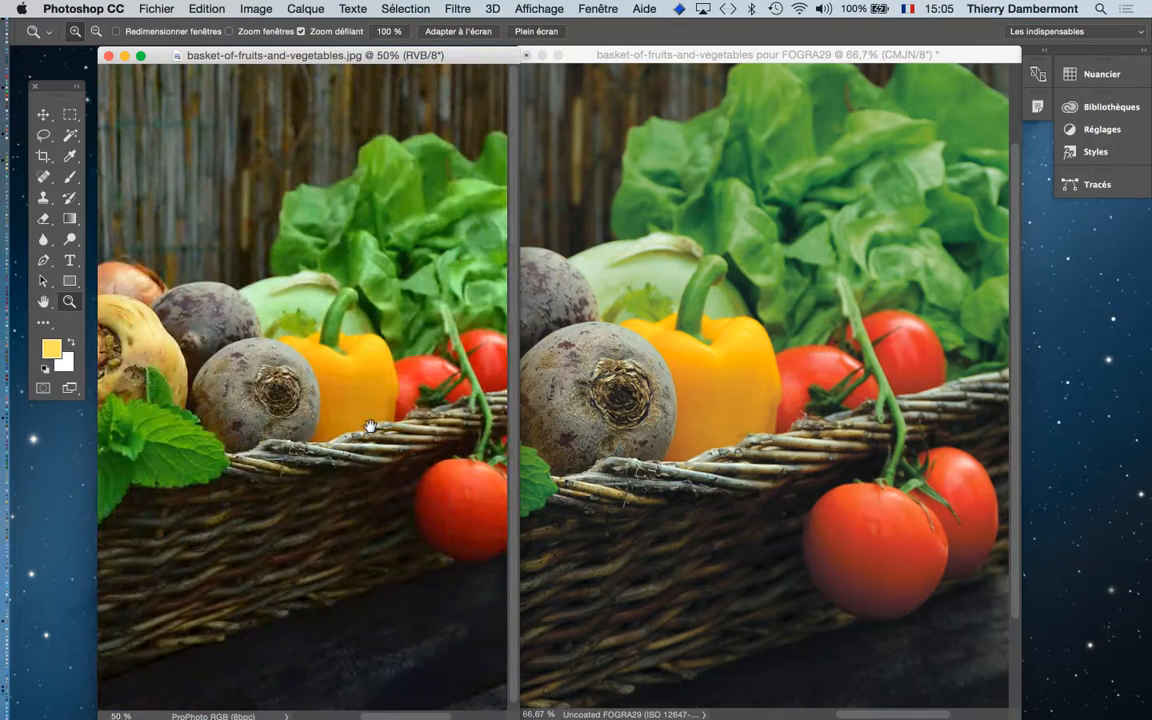
pyautogui.click(764, 426)
pyautogui.moveTo(764, 426); pyautogui.dragTo(760, 384)
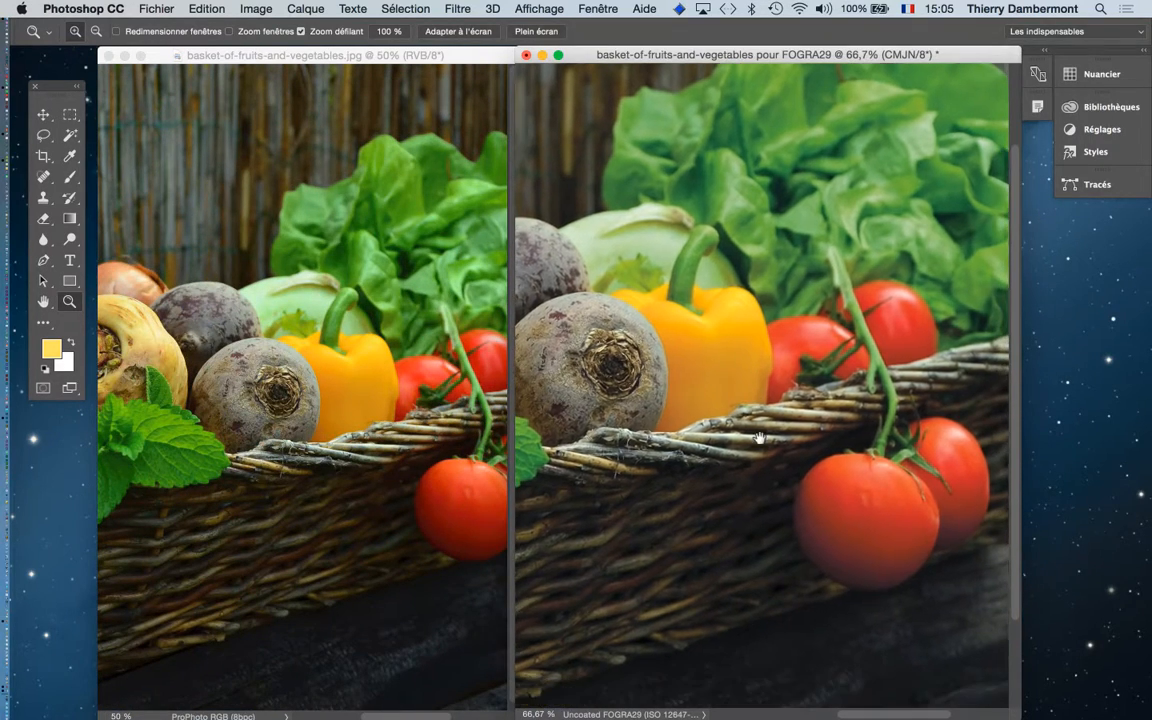
pyautogui.keyDown('alt'); pyautogui.click(759, 437); pyautogui.keyUp('alt')
pyautogui.moveTo(758, 439); pyautogui.dragTo(756, 441)
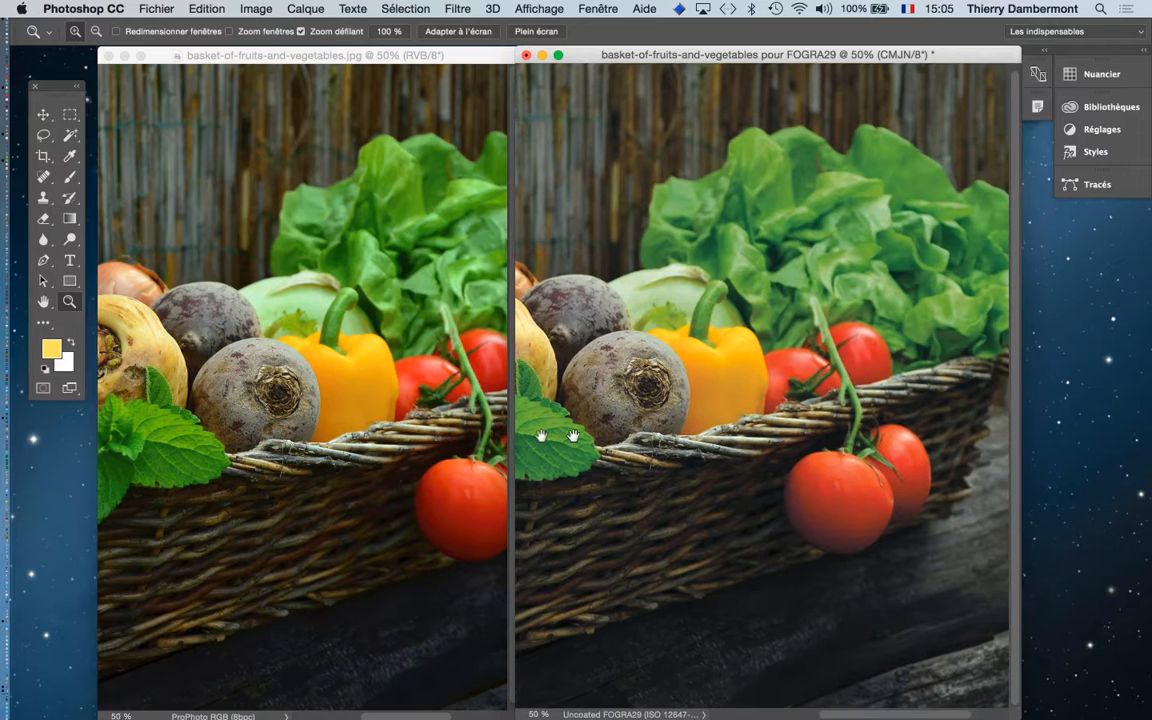
# Compare the tomatoes and pepper, followed by the mint and onions, in the original and the FOGRA29 copy with matched framing at 50% zoom
pyautogui.click(474, 453)
pyautogui.moveTo(457, 453); pyautogui.dragTo(417, 446)
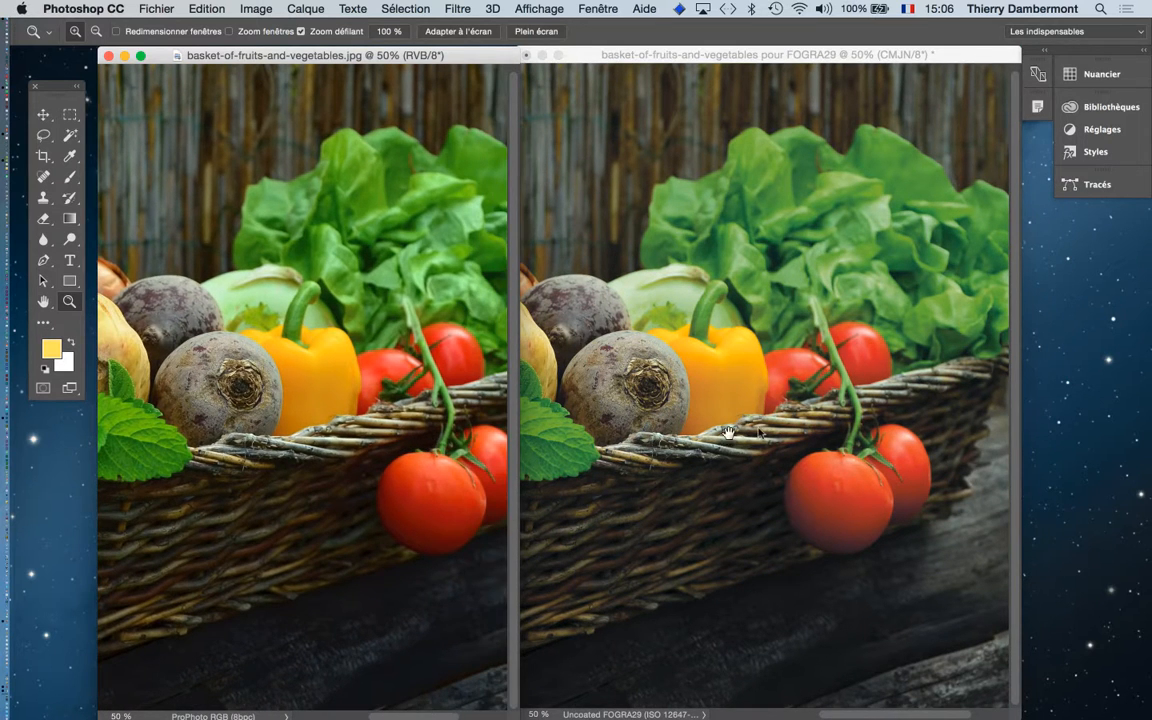
pyautogui.click(818, 437)
pyautogui.moveTo(818, 437); pyautogui.dragTo(804, 437)
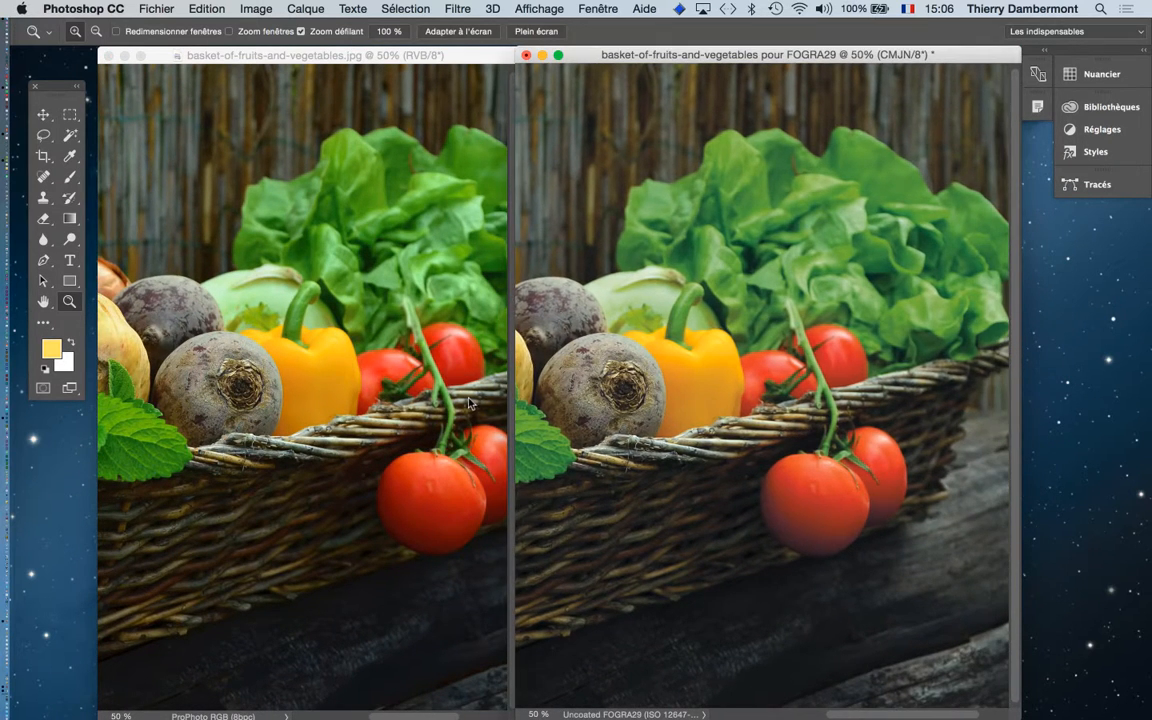
pyautogui.click(374, 362)
pyautogui.moveTo(400, 386); pyautogui.dragTo(331, 404)
pyautogui.moveTo(246, 402); pyautogui.dragTo(621, 408)
pyautogui.click(633, 453)
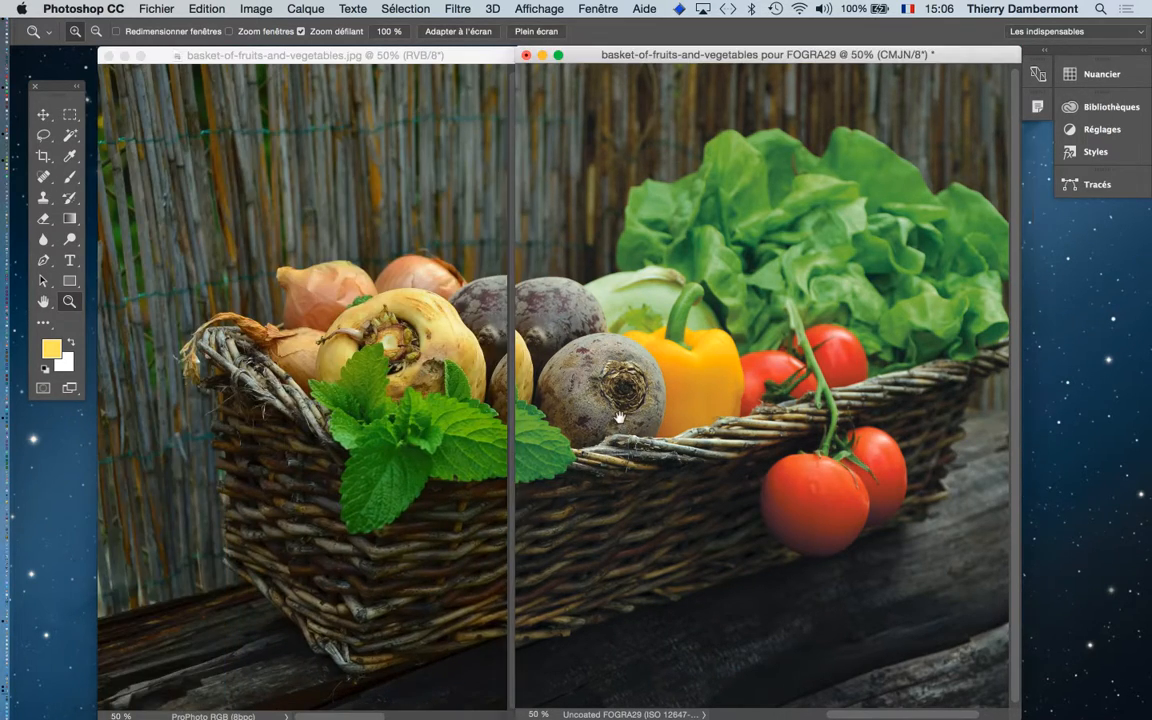
pyautogui.moveTo(633, 453); pyautogui.dragTo(744, 420)
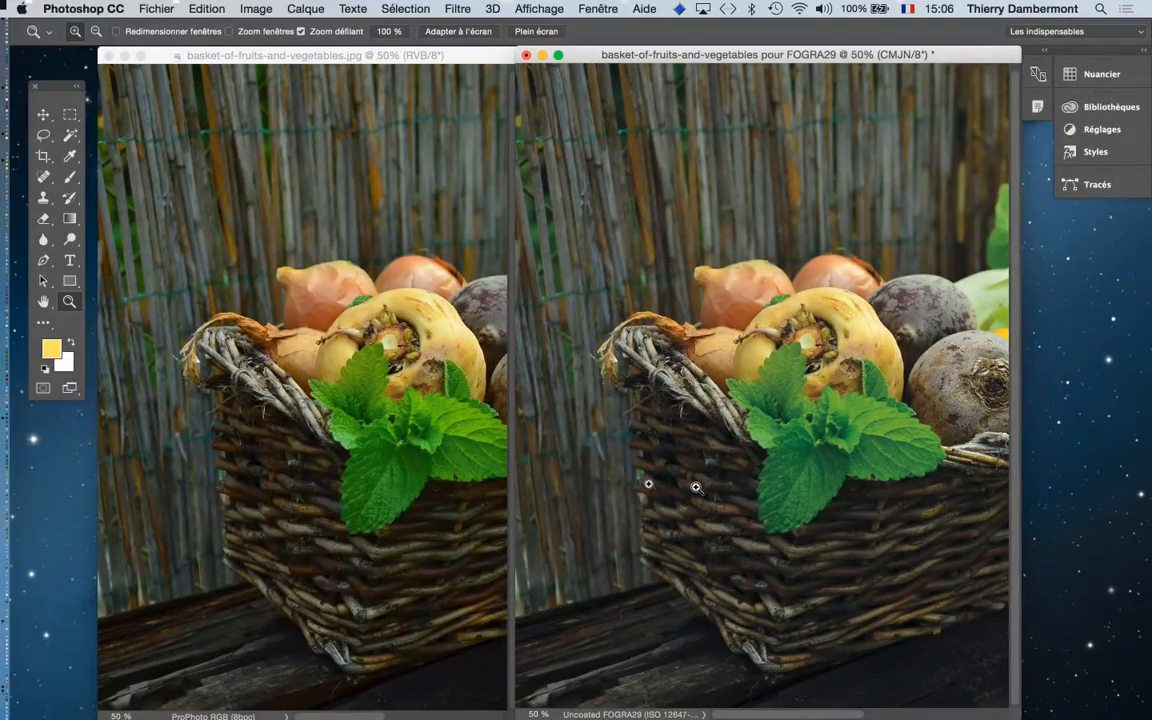
pyautogui.click(278, 58)
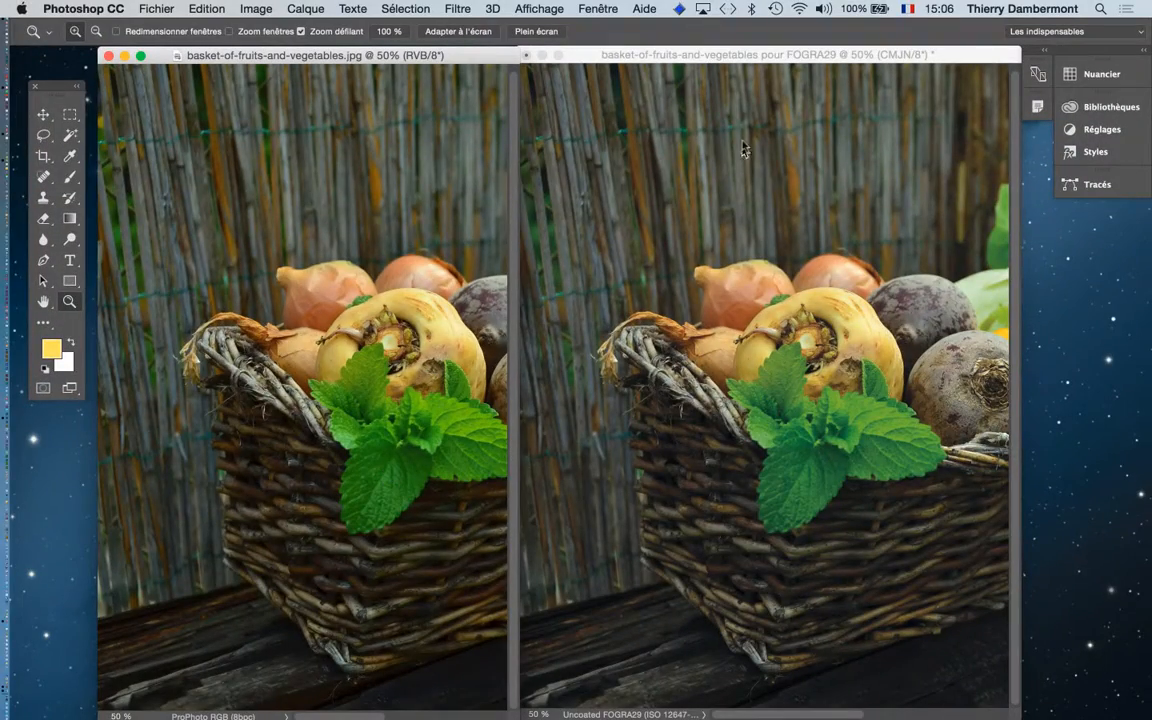
pyautogui.click(746, 58)
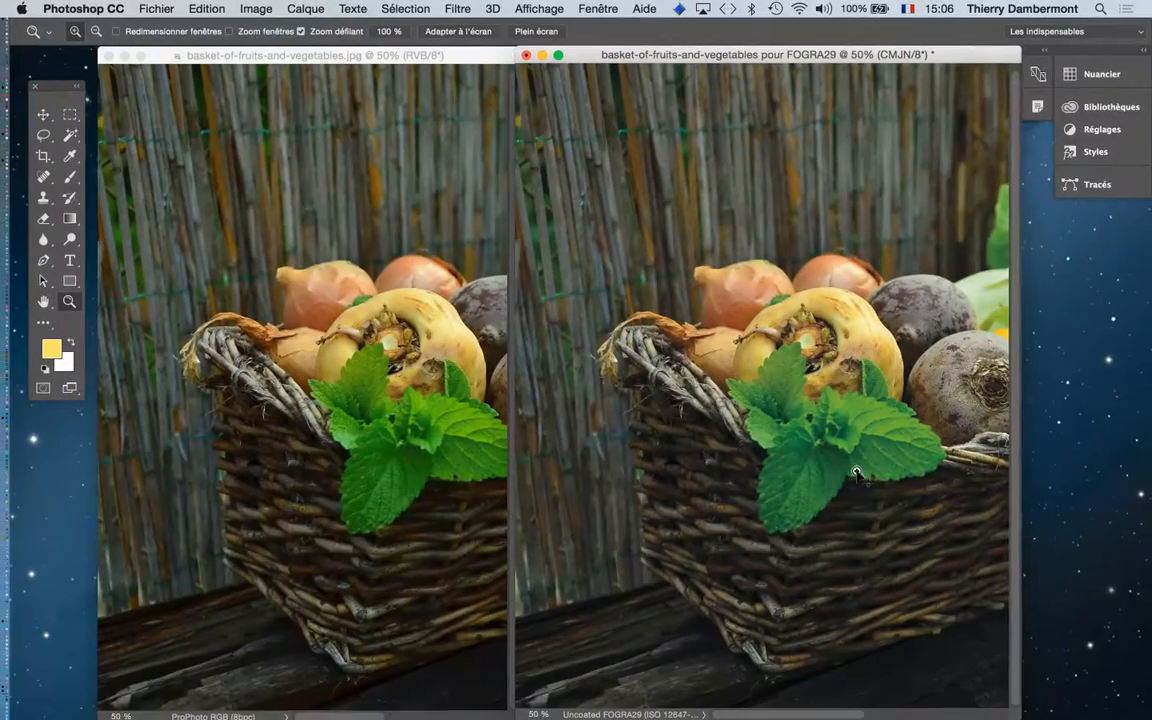
# Compare the whole basket in the original and the FOGRA29 copy with both images at 25% zoom
pyautogui.keyDown('alt'); pyautogui.click(747, 408); pyautogui.keyUp('alt')
pyautogui.keyDown('alt'); pyautogui.click(801, 440); pyautogui.keyUp('alt')
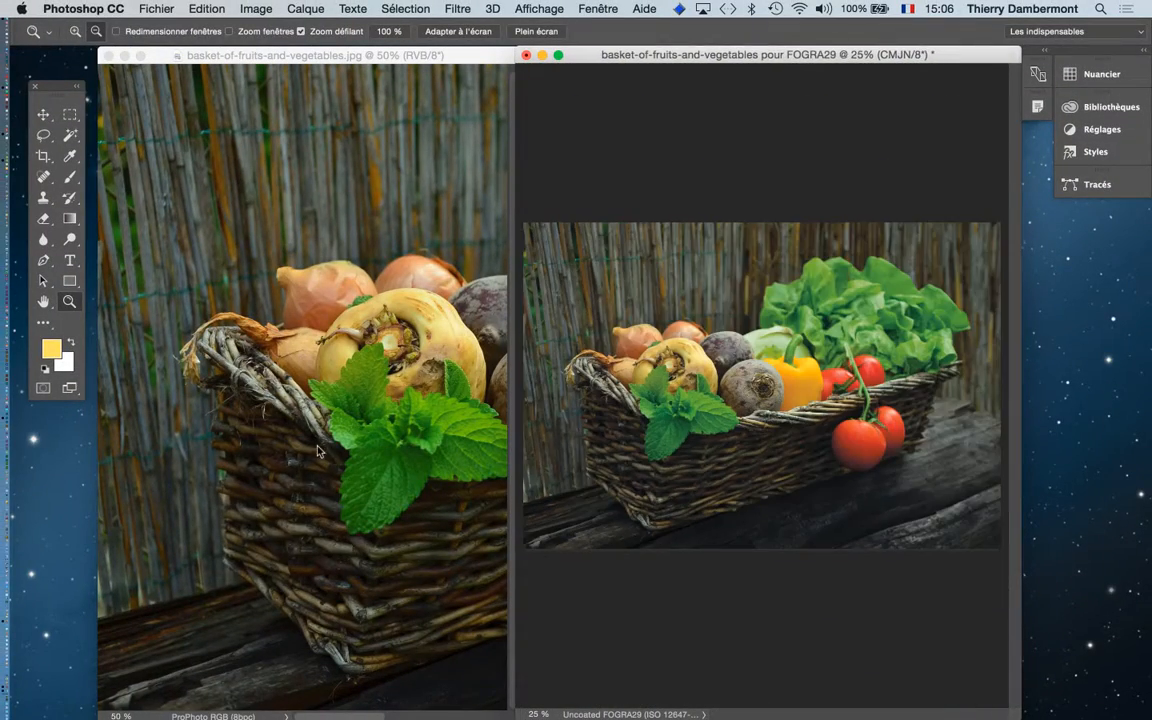
pyautogui.keyDown('alt'); pyautogui.click(268, 400); pyautogui.keyUp('alt')
pyautogui.keyDown('alt'); pyautogui.click(356, 449); pyautogui.keyUp('alt')
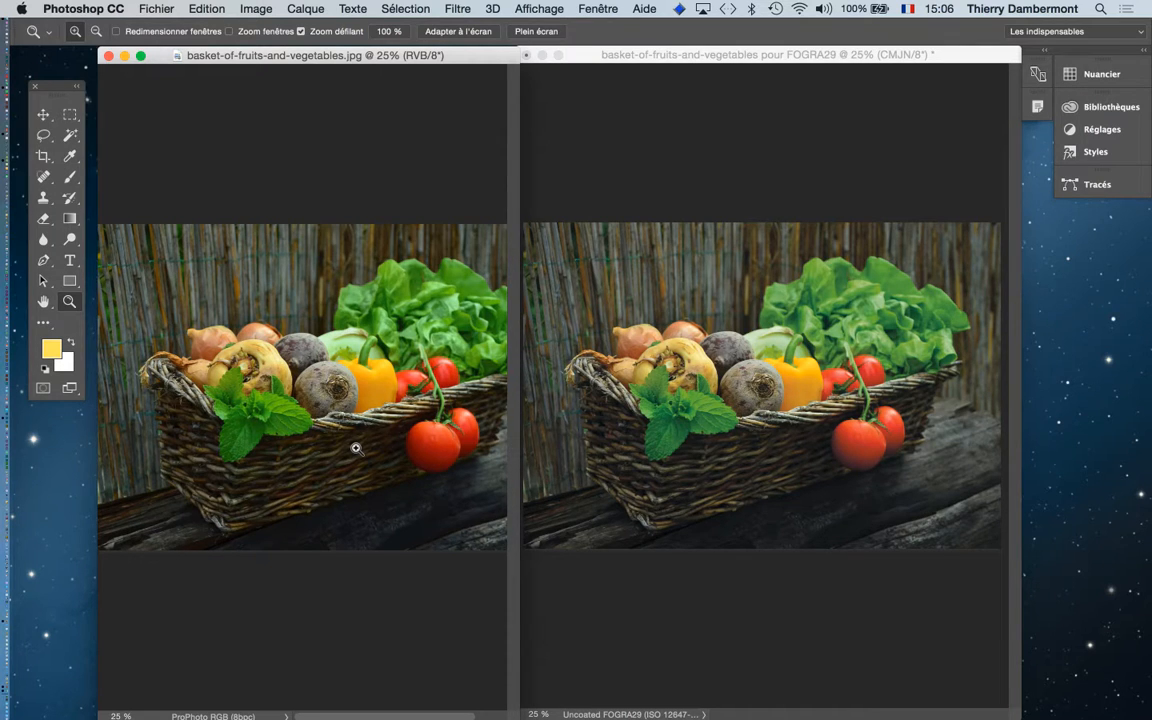
# Save the FOGRA29 copy as the JPEG "basket-of-fruits-and-vegetables pour FOGRA29" with its ICC profile embedded, and close it
pyautogui.moveTo(677, 57); pyautogui.dragTo(672, 57)
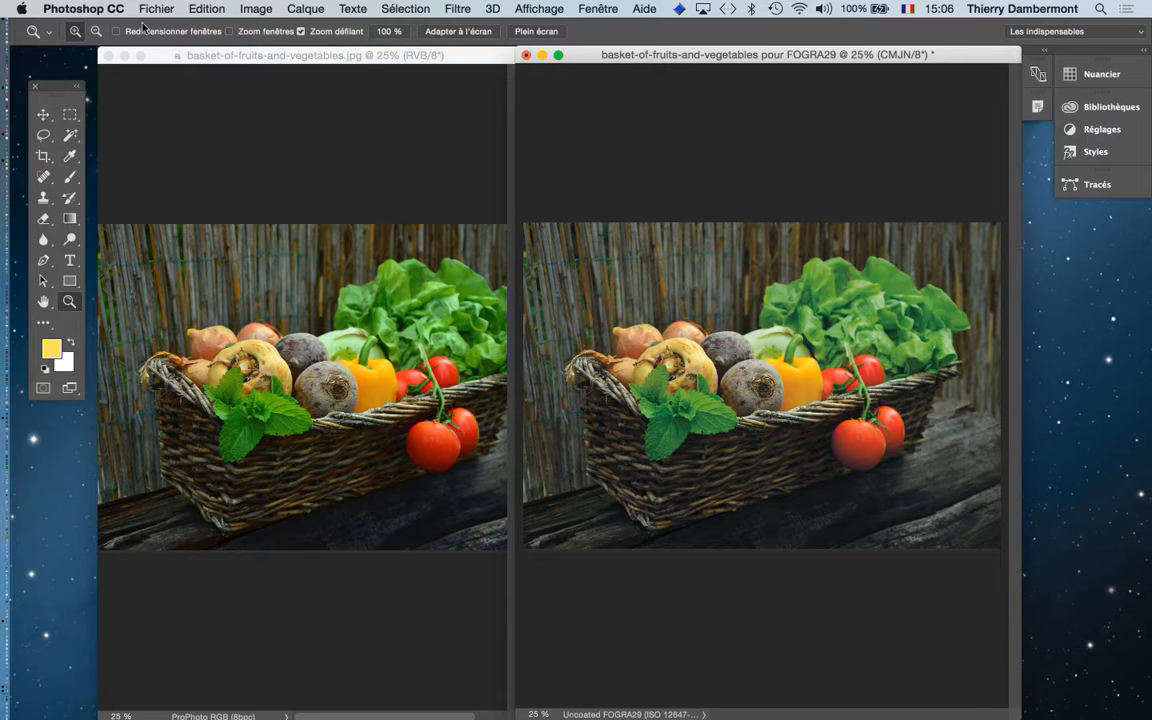
pyautogui.click(156, 8)
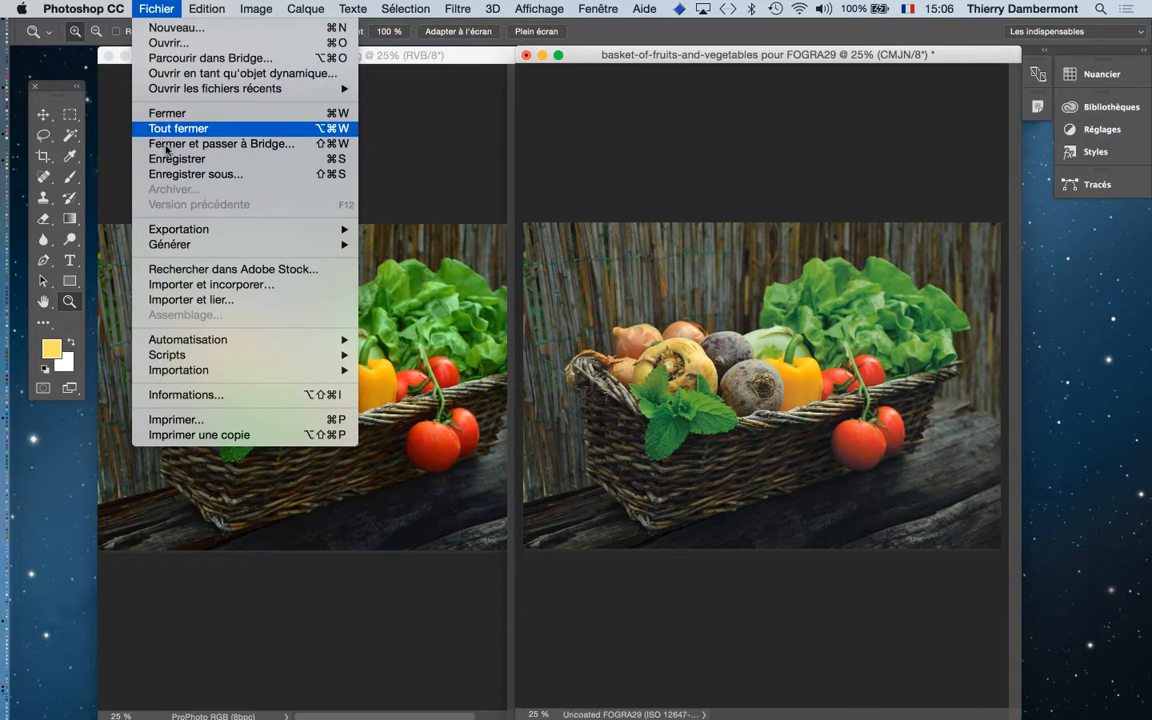
pyautogui.click(200, 174)
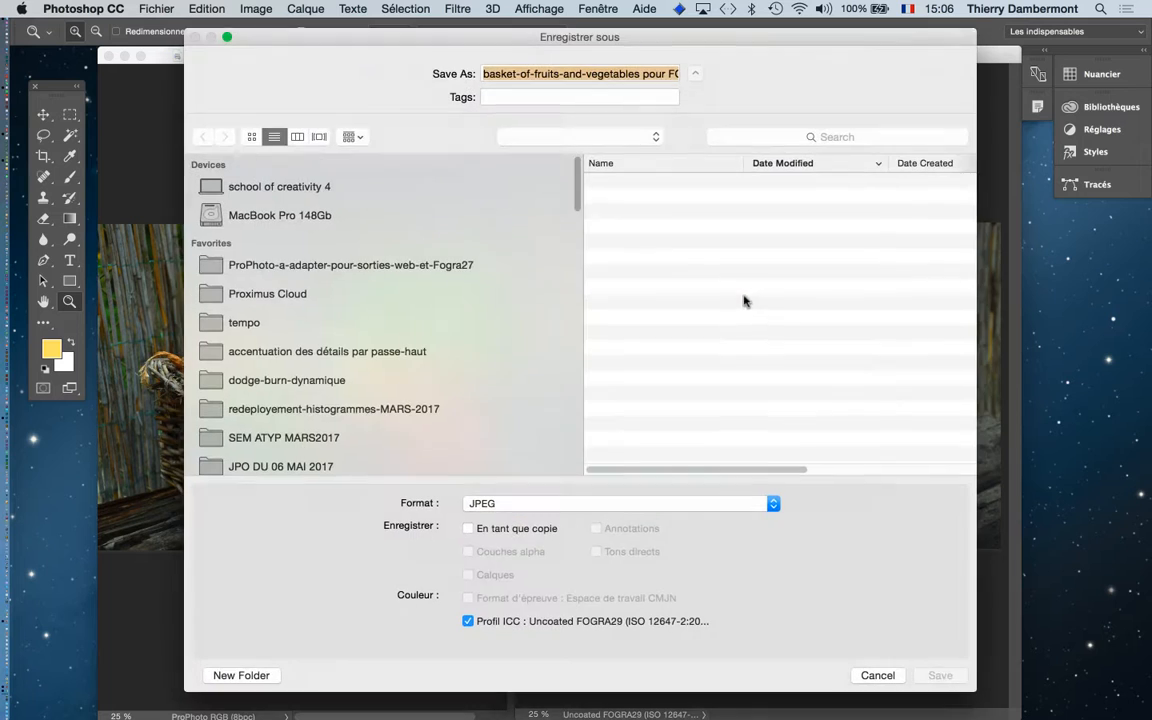
pyautogui.click(945, 676)
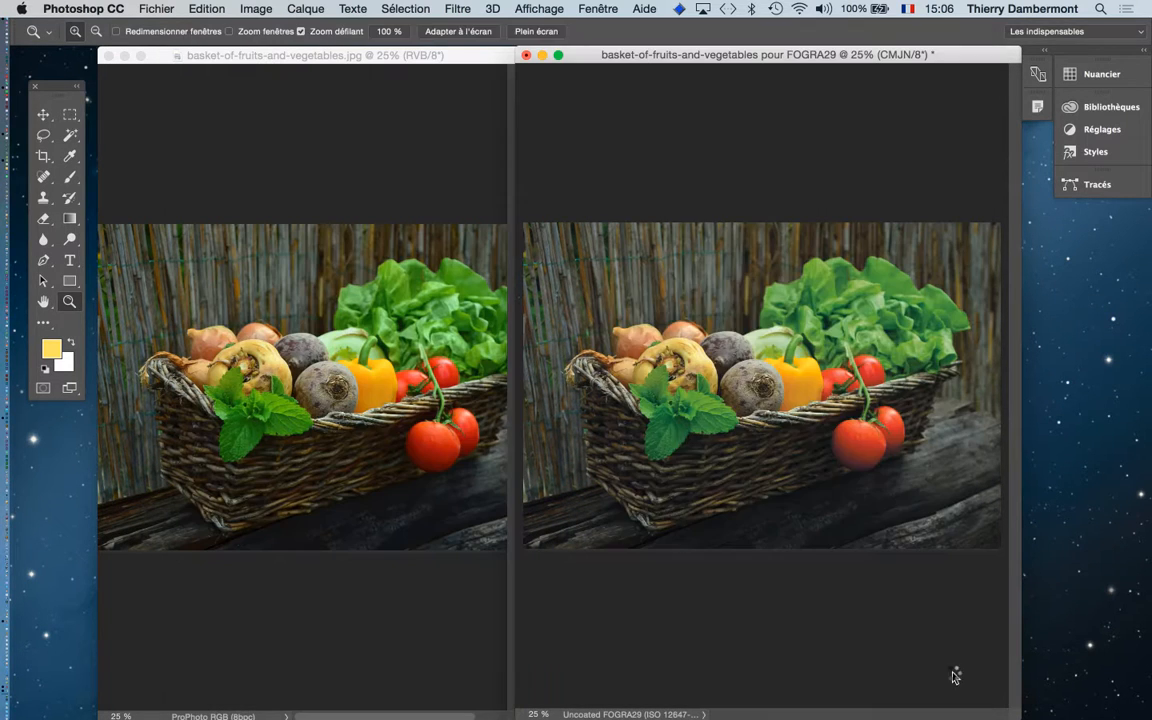
pyautogui.click(862, 322)
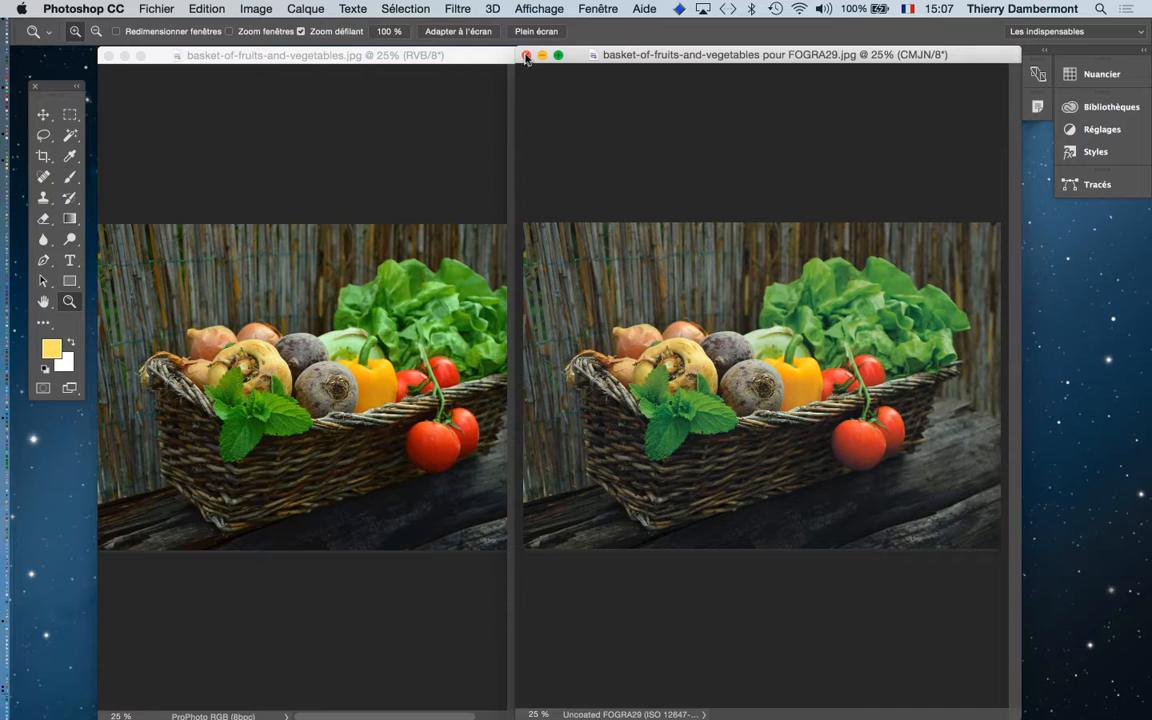
pyautogui.click(526, 56)
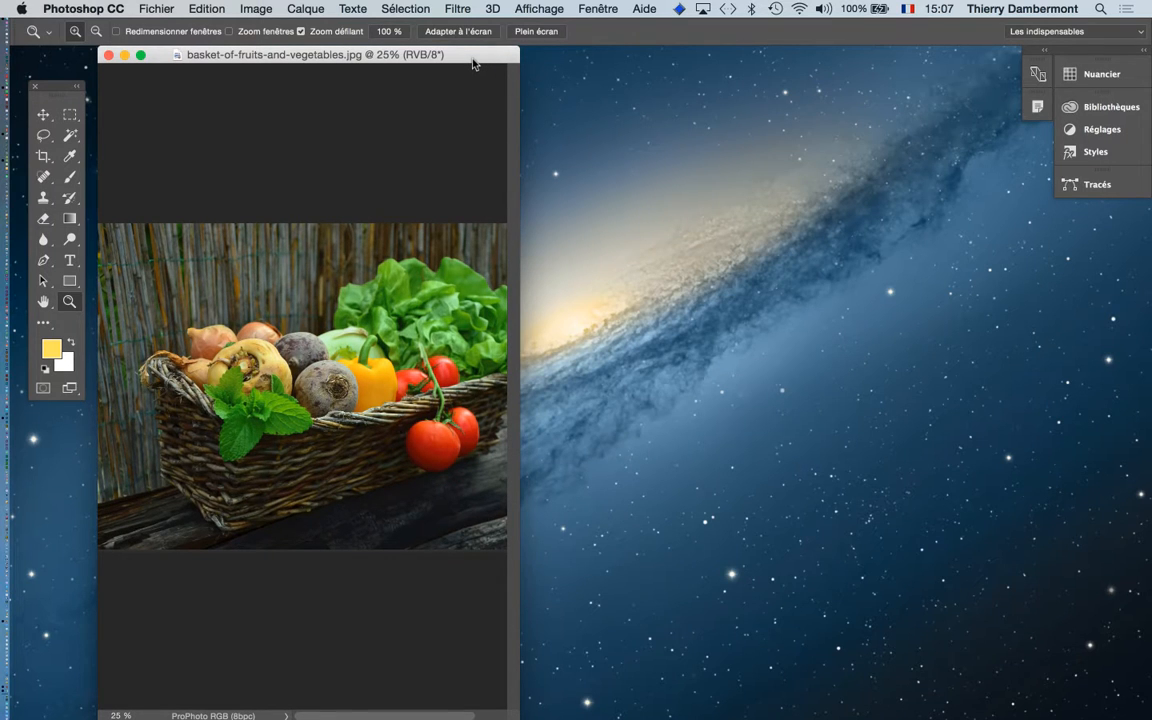
# Duplicate the original image under the name "basket-of-fruits-and-vegetables pour EUROSCALE COATED"
pyautogui.click(254, 9)
pyautogui.click(285, 234)
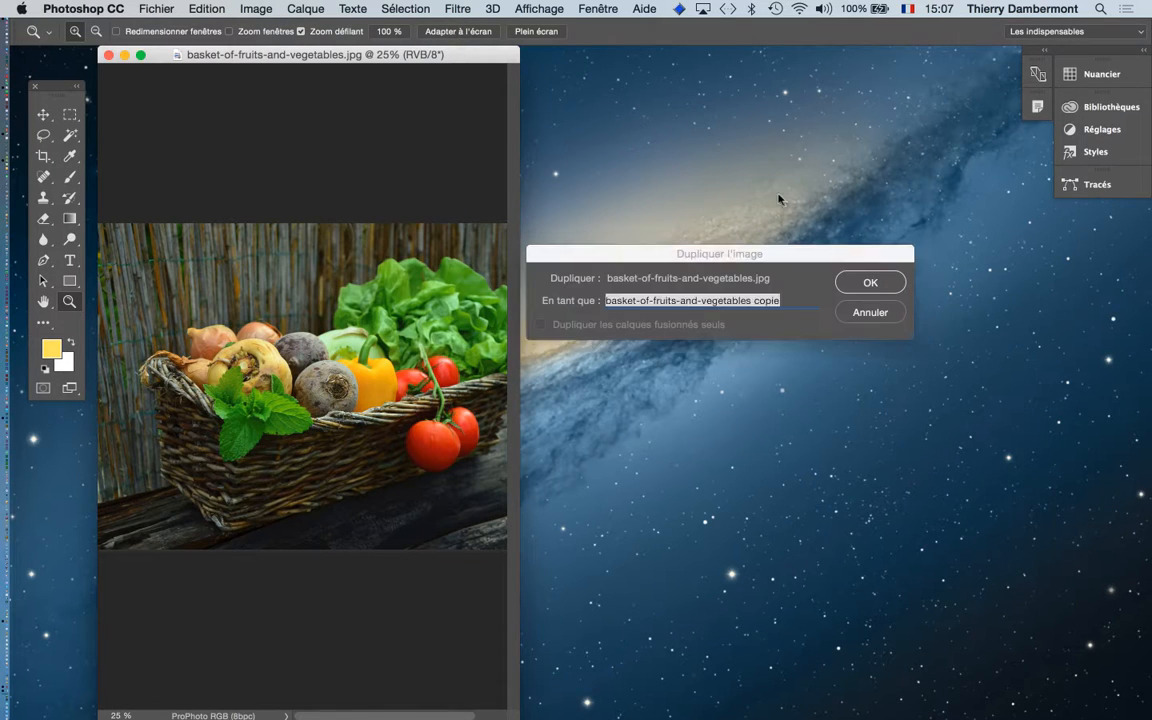
pyautogui.click(787, 300)
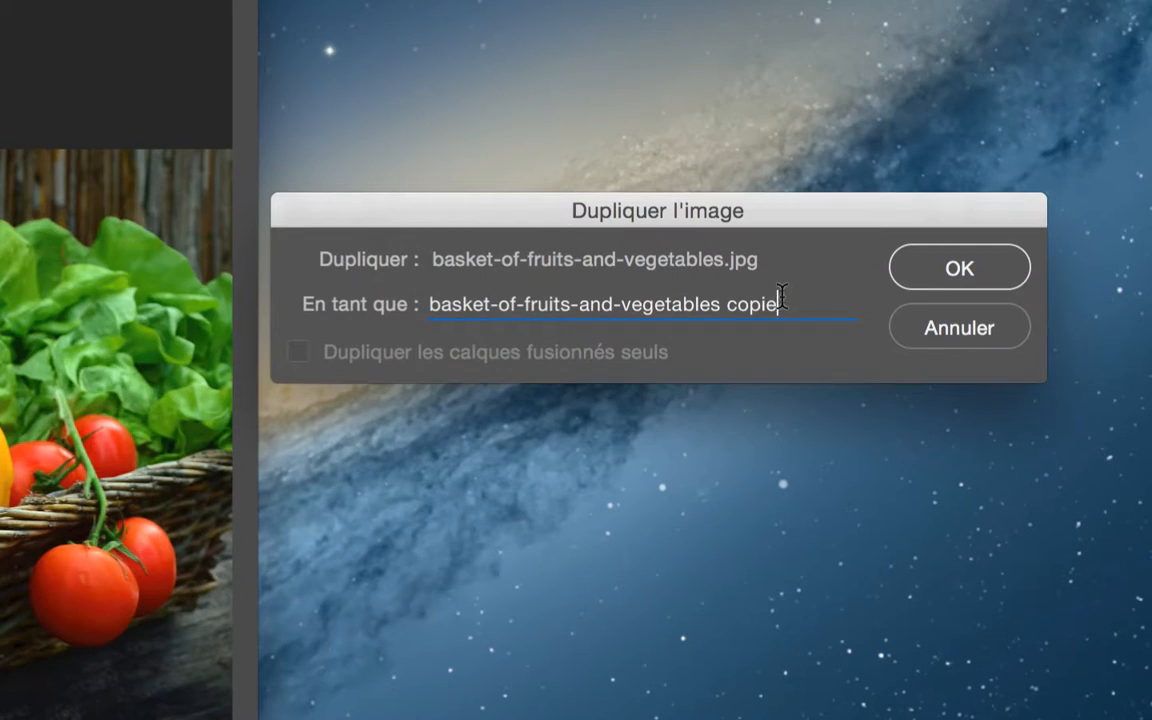
pyautogui.press('BackSpace')
pyautogui.press('BackSpace')
pyautogui.press('BackSpace')
pyautogui.press('BackSpace')
pyautogui.press('BackSpace')
pyautogui.write('pour EUROSC')
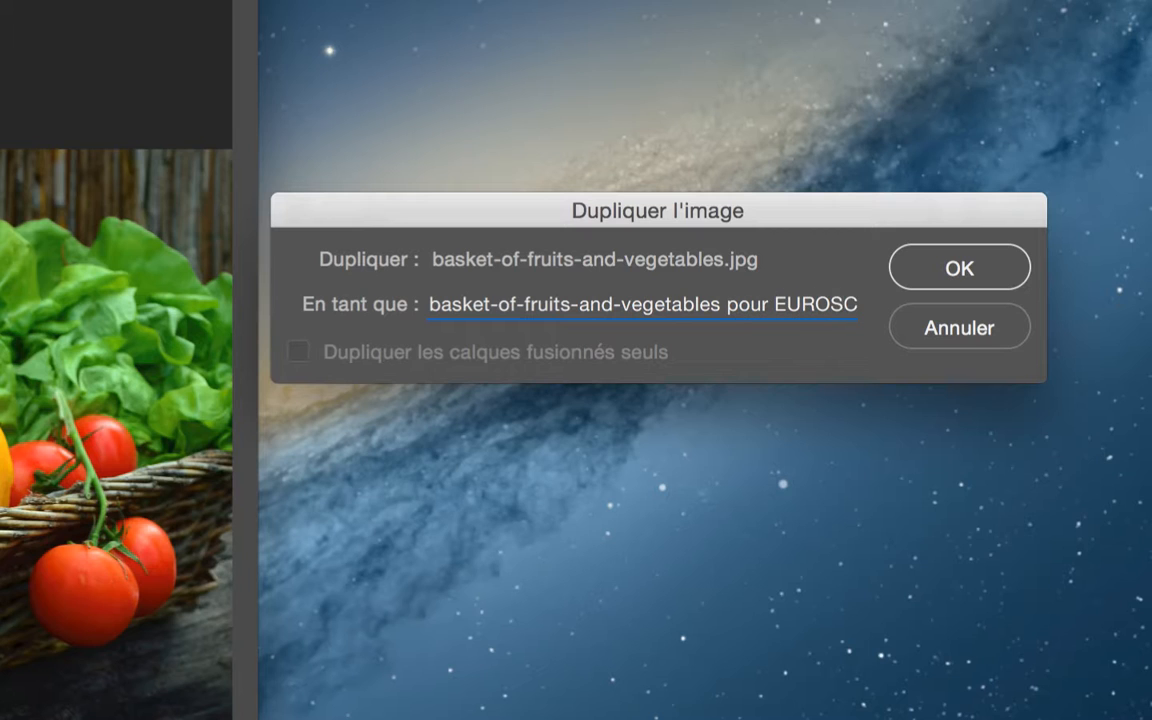
pyautogui.write('ALE')
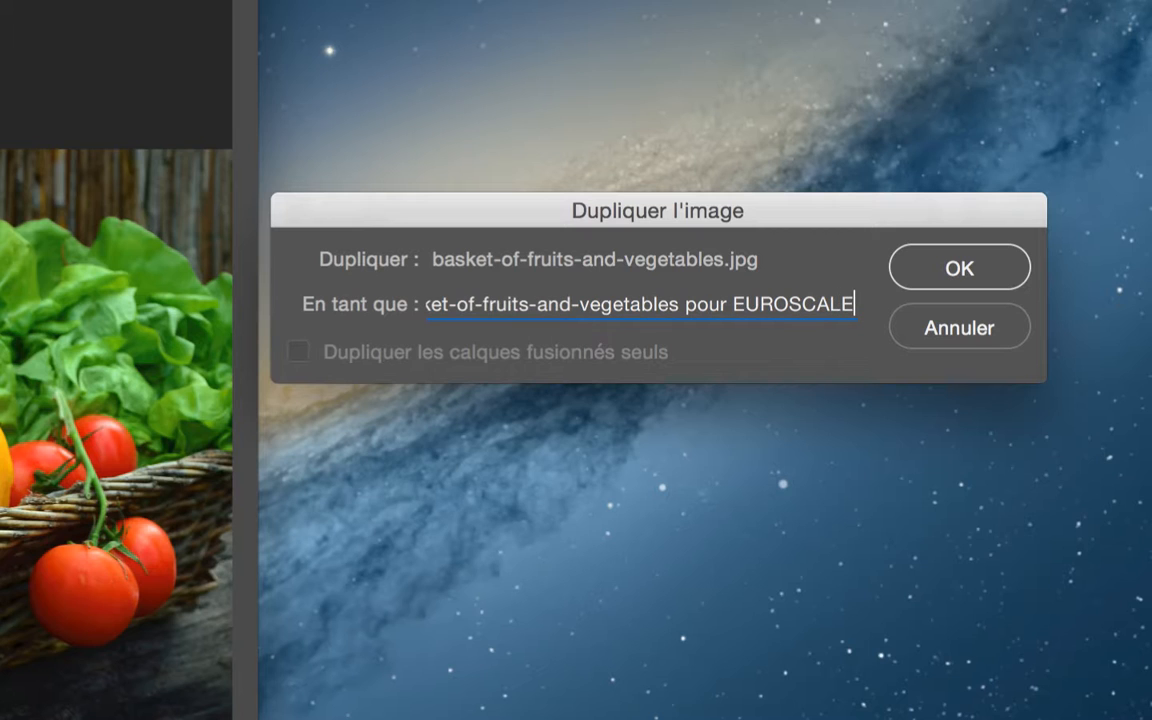
pyautogui.write(' COATED')
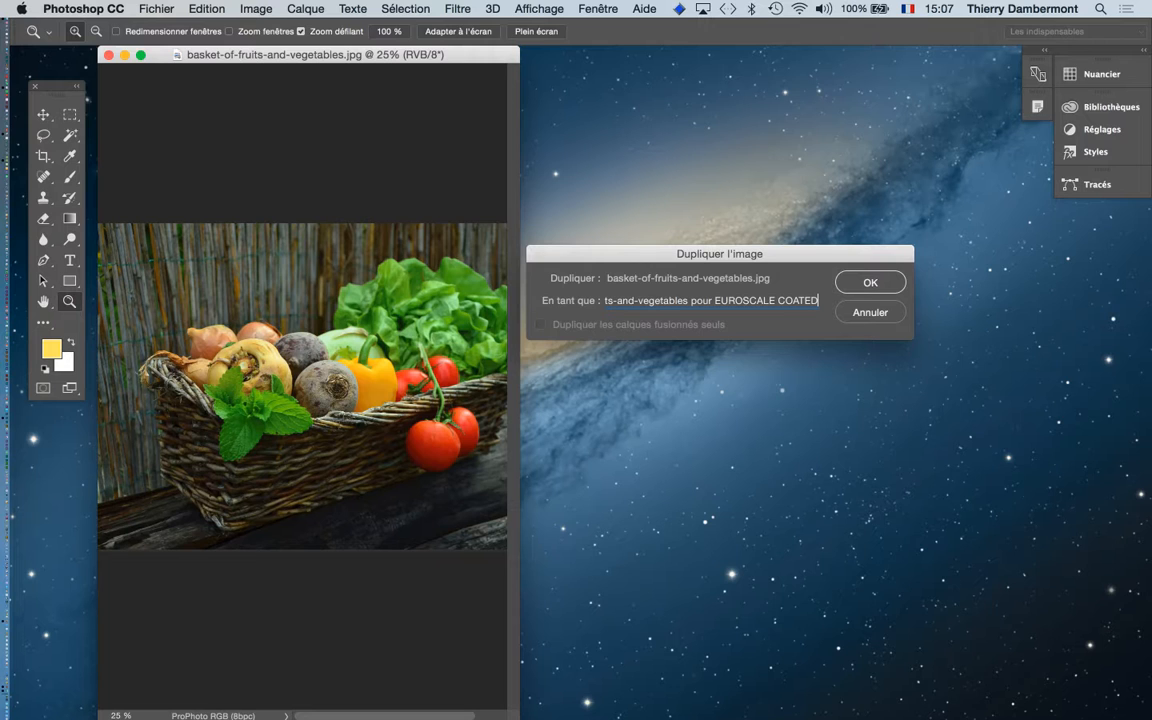
pyautogui.click(871, 284)
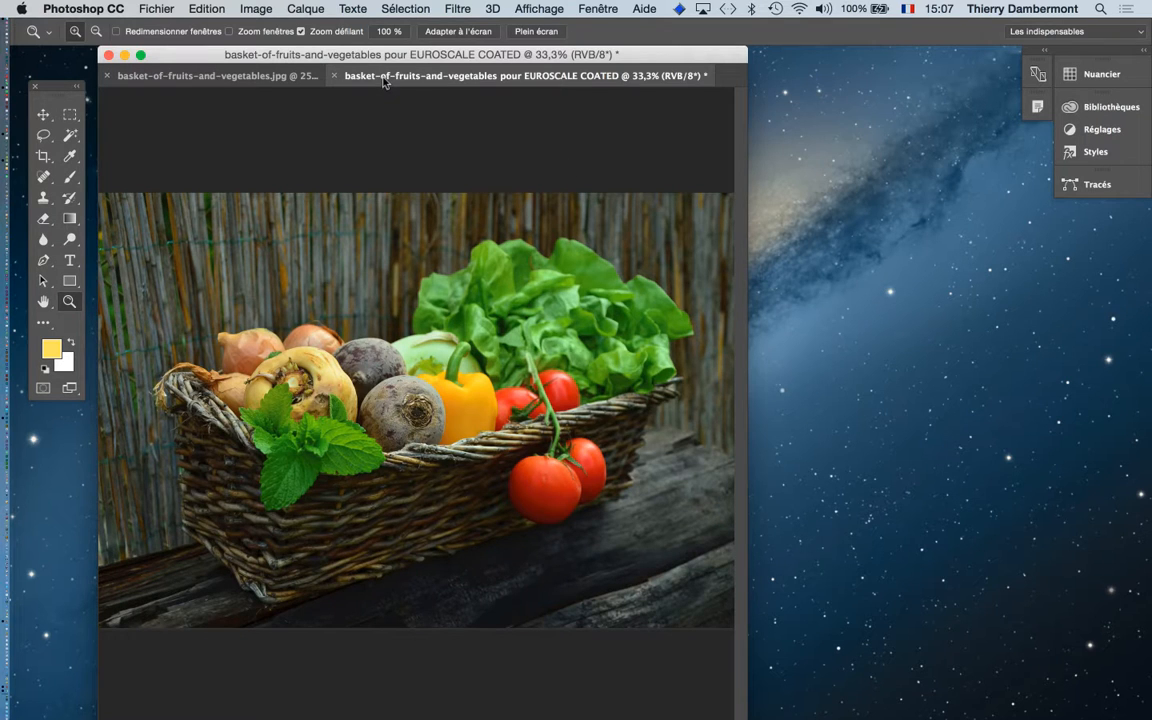
# Detach the EUROSCALE COATED copy into its own window and arrange both images as two vertical tiles
pyautogui.moveTo(383, 82); pyautogui.dragTo(652, 165)
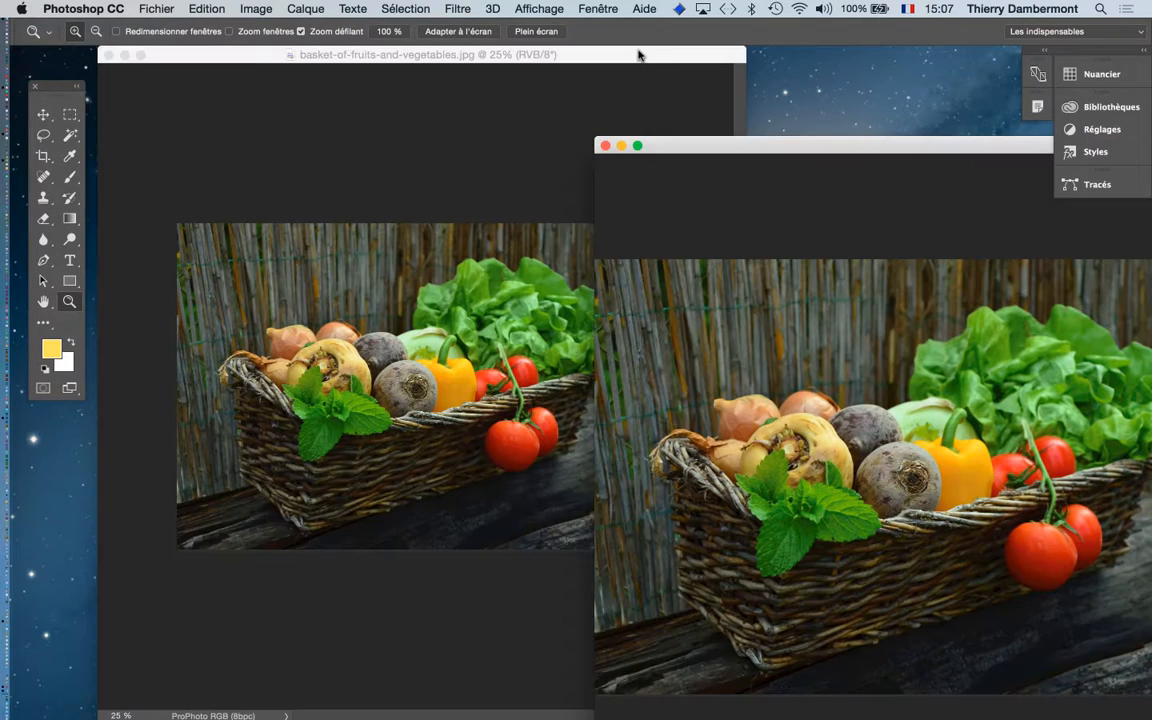
pyautogui.click(638, 54)
pyautogui.moveTo(738, 714); pyautogui.dragTo(492, 697)
pyautogui.click(610, 8)
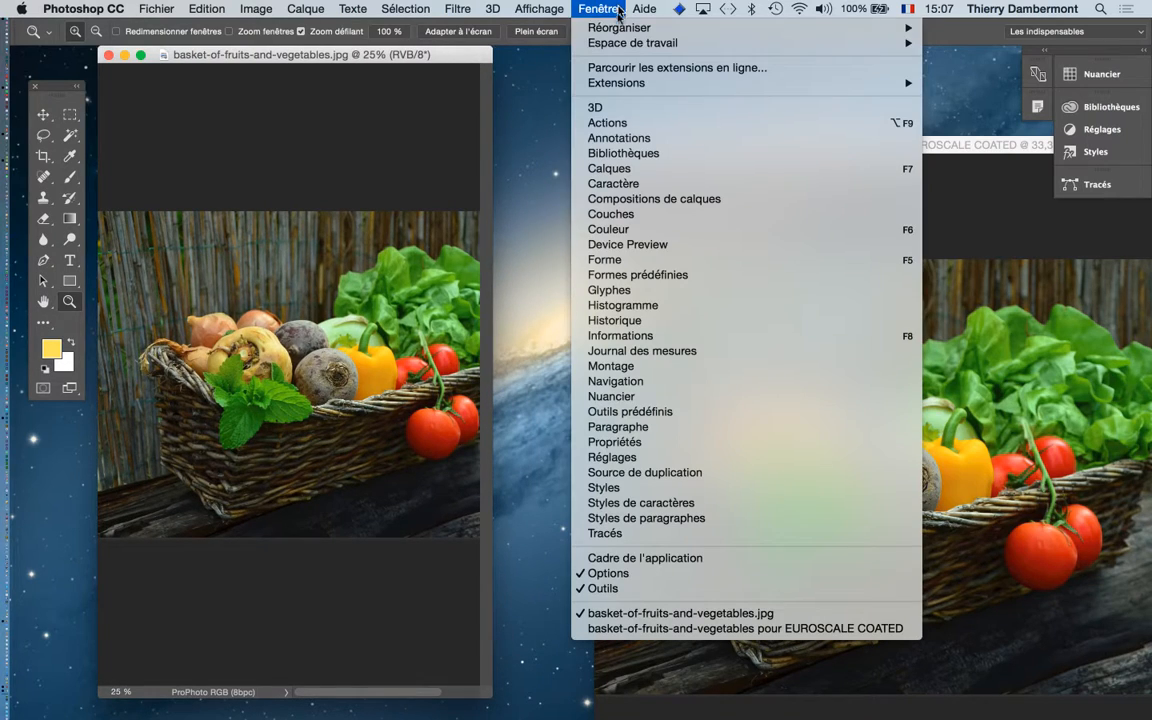
pyautogui.moveTo(576, 28)
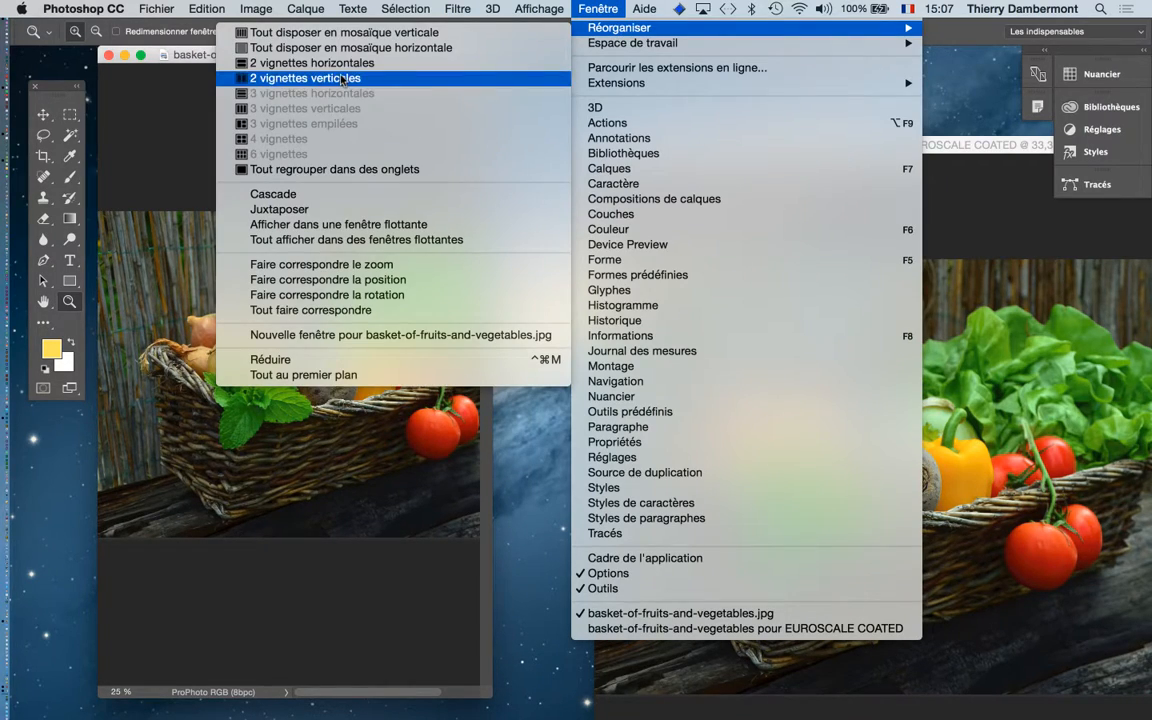
pyautogui.click(310, 77)
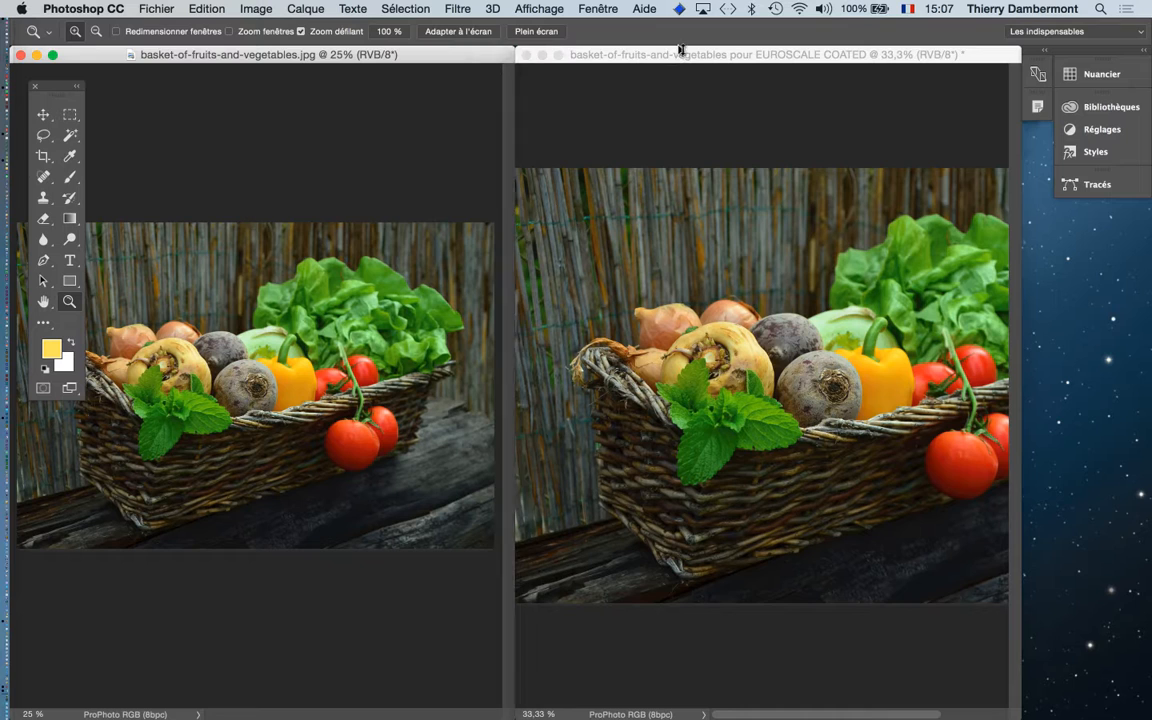
# Convert the EUROSCALE COATED copy to the Euroscale Coated v2 profile
pyautogui.click(682, 57)
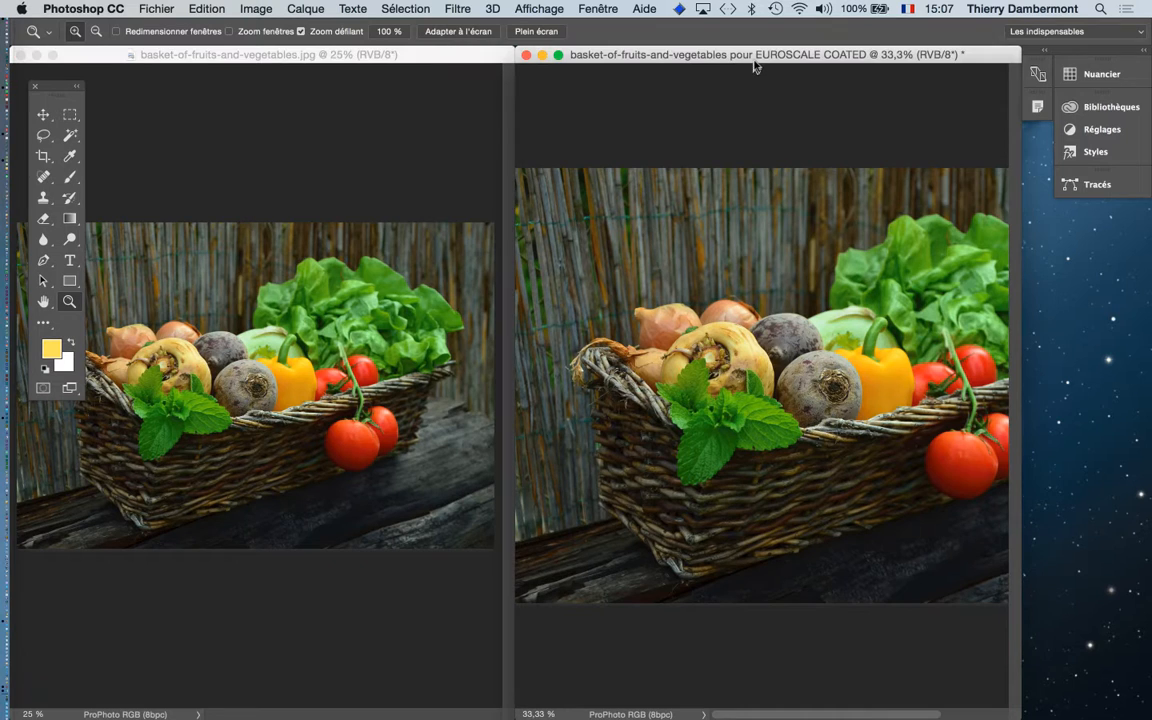
pyautogui.click(203, 9)
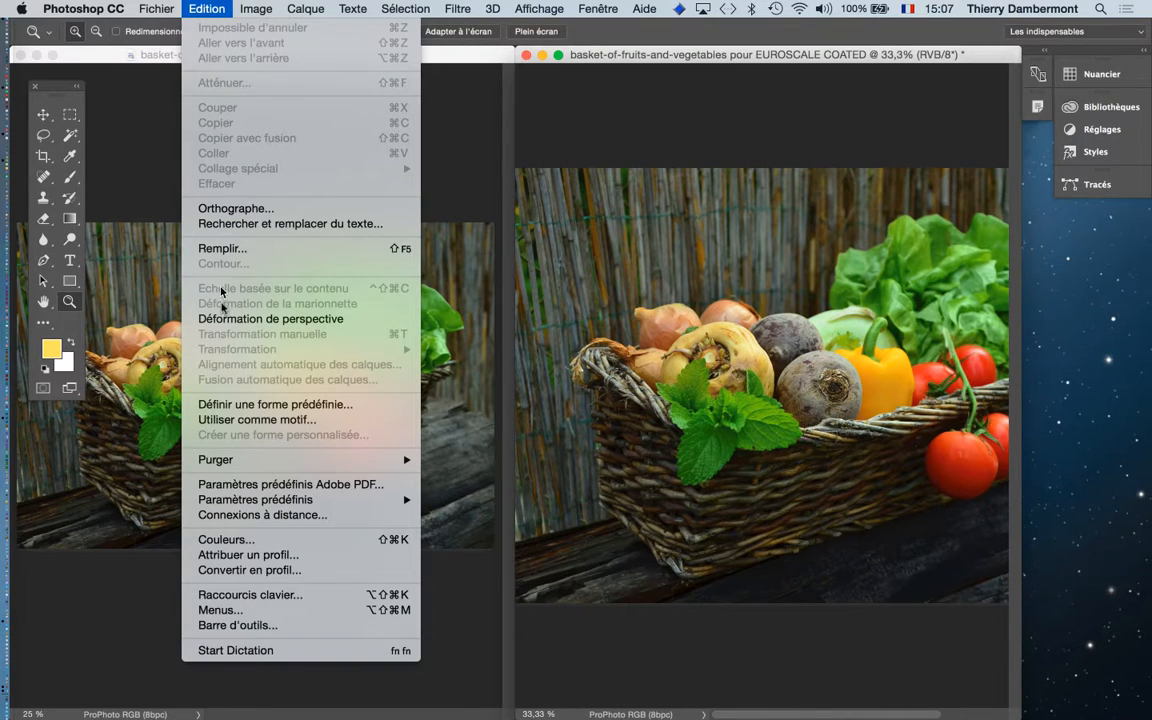
pyautogui.click(245, 570)
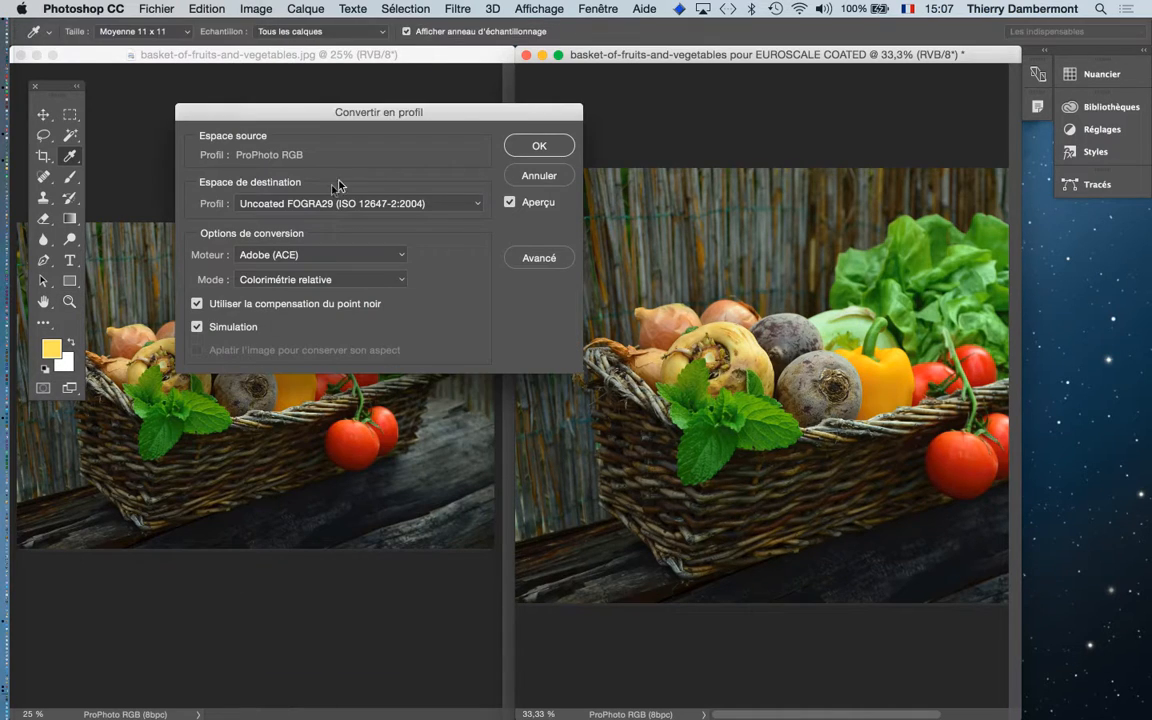
pyautogui.click(300, 203)
pyautogui.scroll(-10, 330, 212)
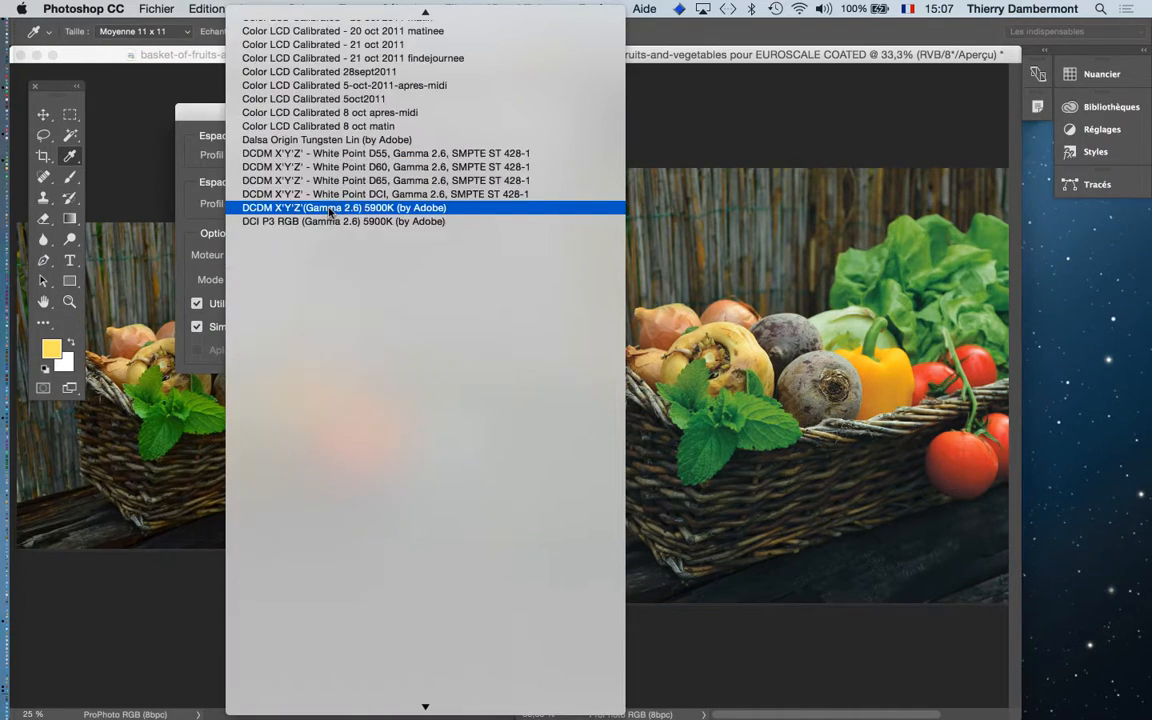
pyautogui.scroll(-20, 330, 210)
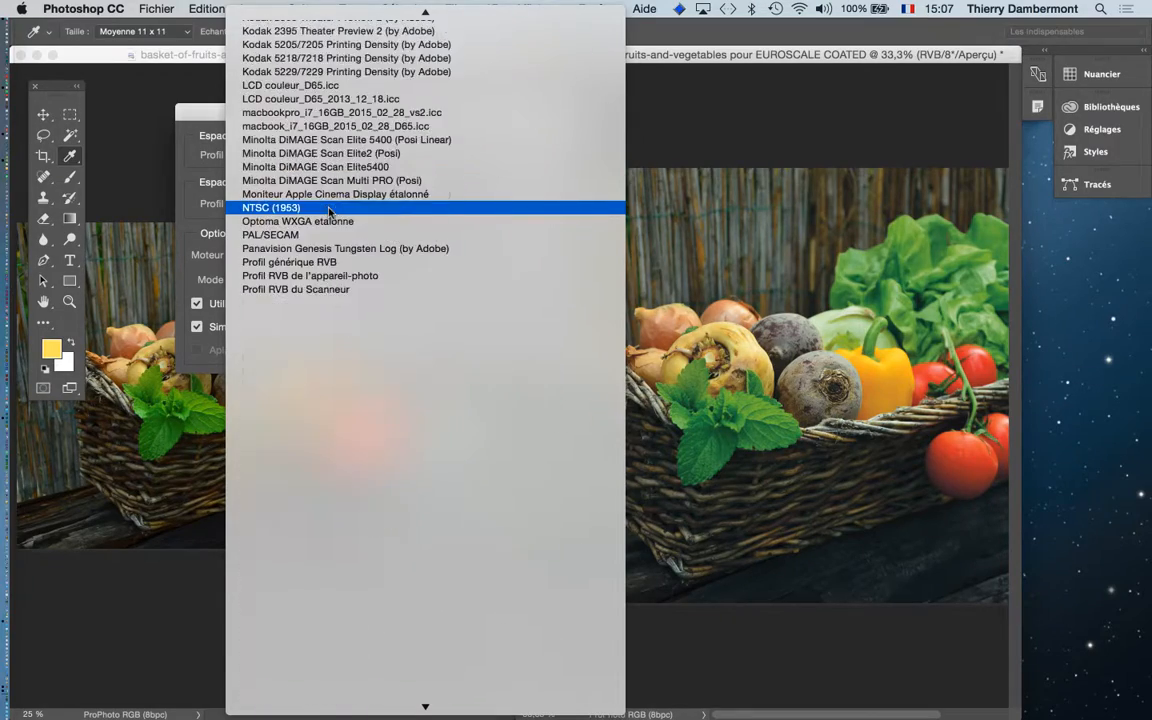
pyautogui.scroll(-20, 330, 210)
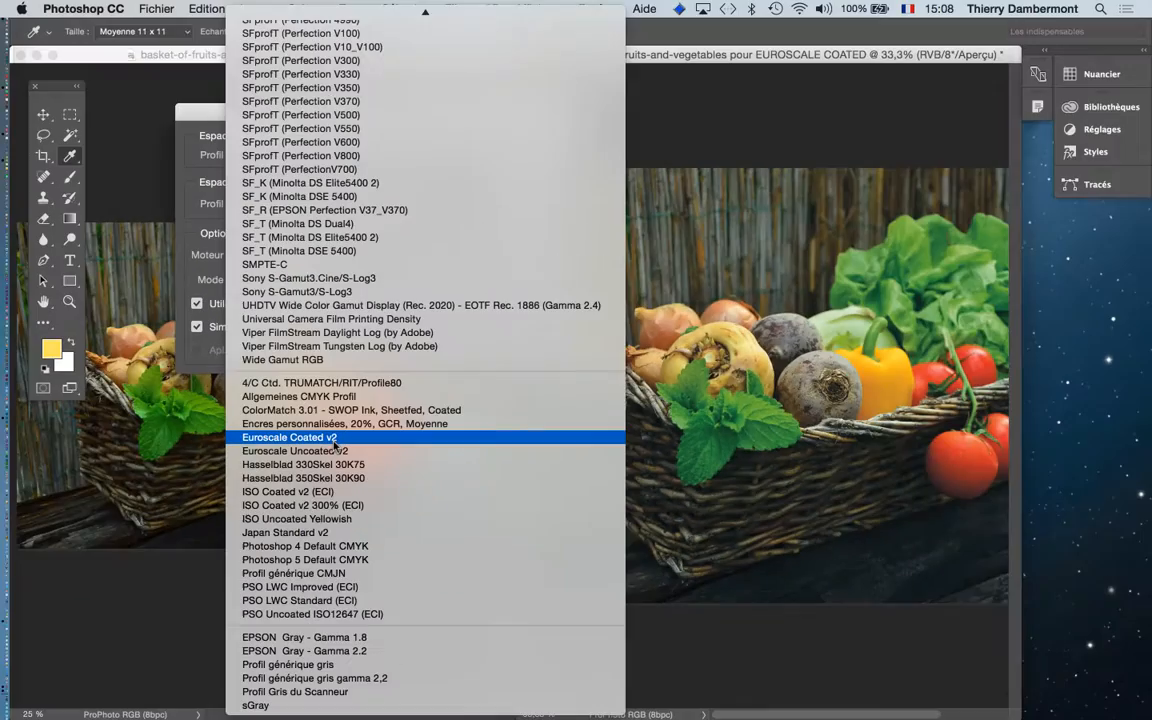
pyautogui.click(335, 441)
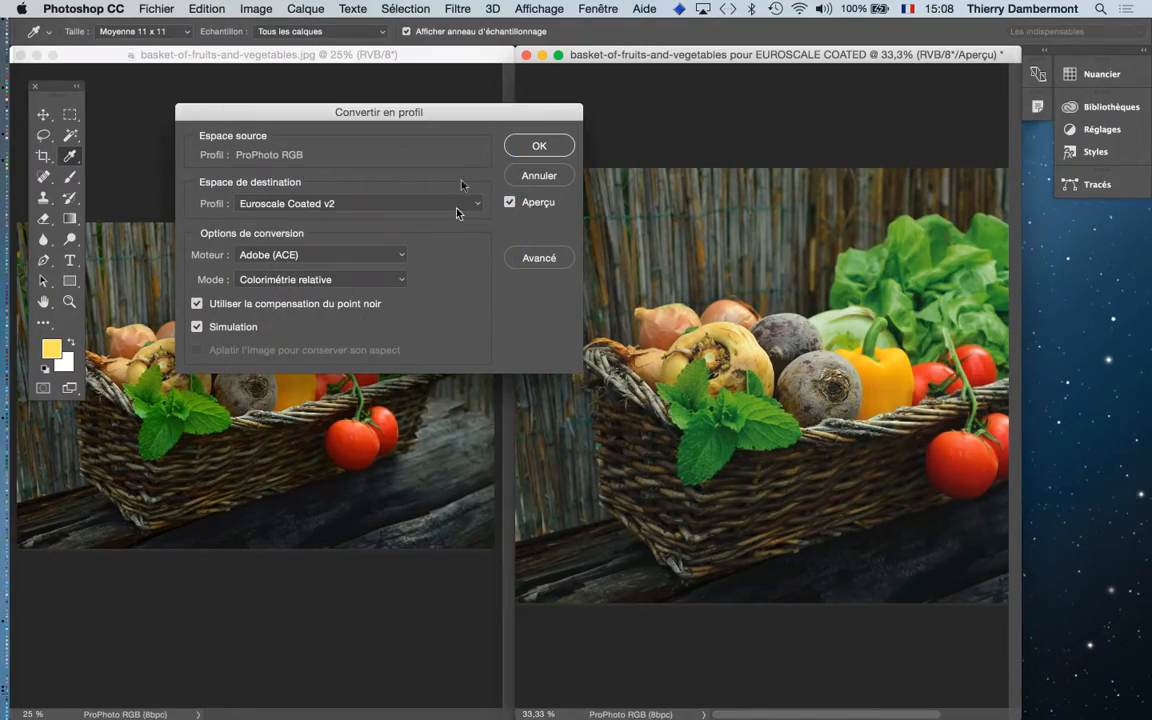
pyautogui.click(527, 147)
pyautogui.press('z')
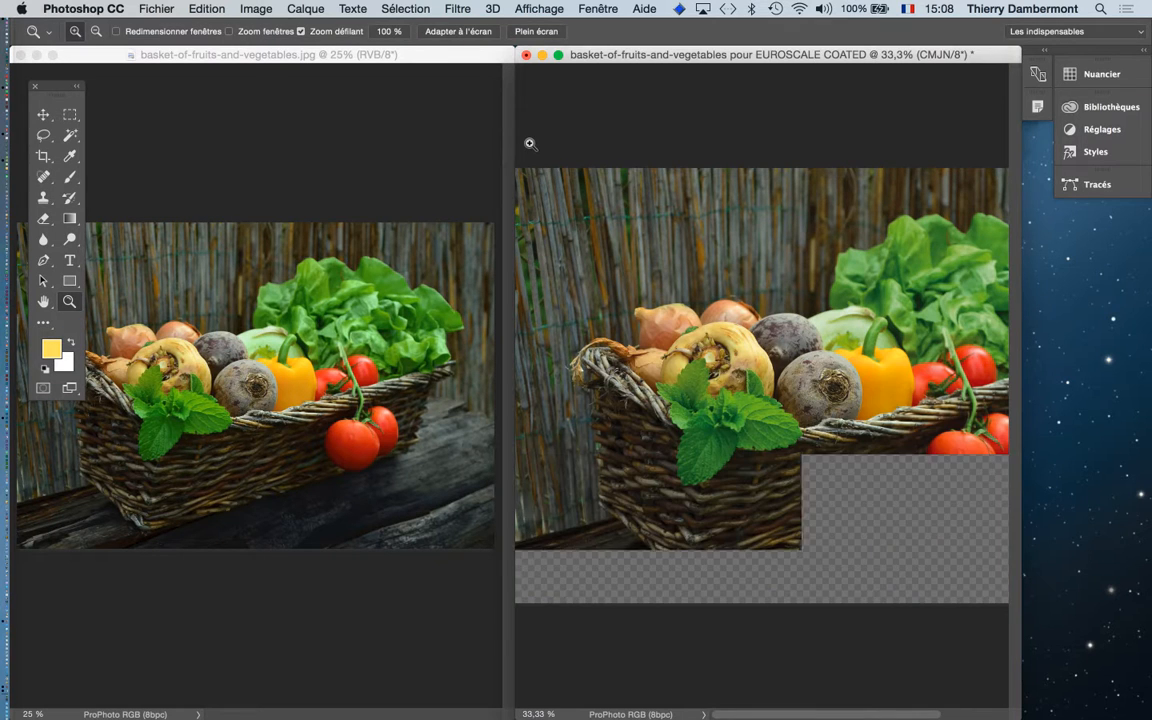
# Save the converted copy as a JPEG in the ProPhoto-a-adapter-pour-sorties-web-et-Fogra27 folder with the Euroscale Coated v2 profile embedded
pyautogui.click(160, 9)
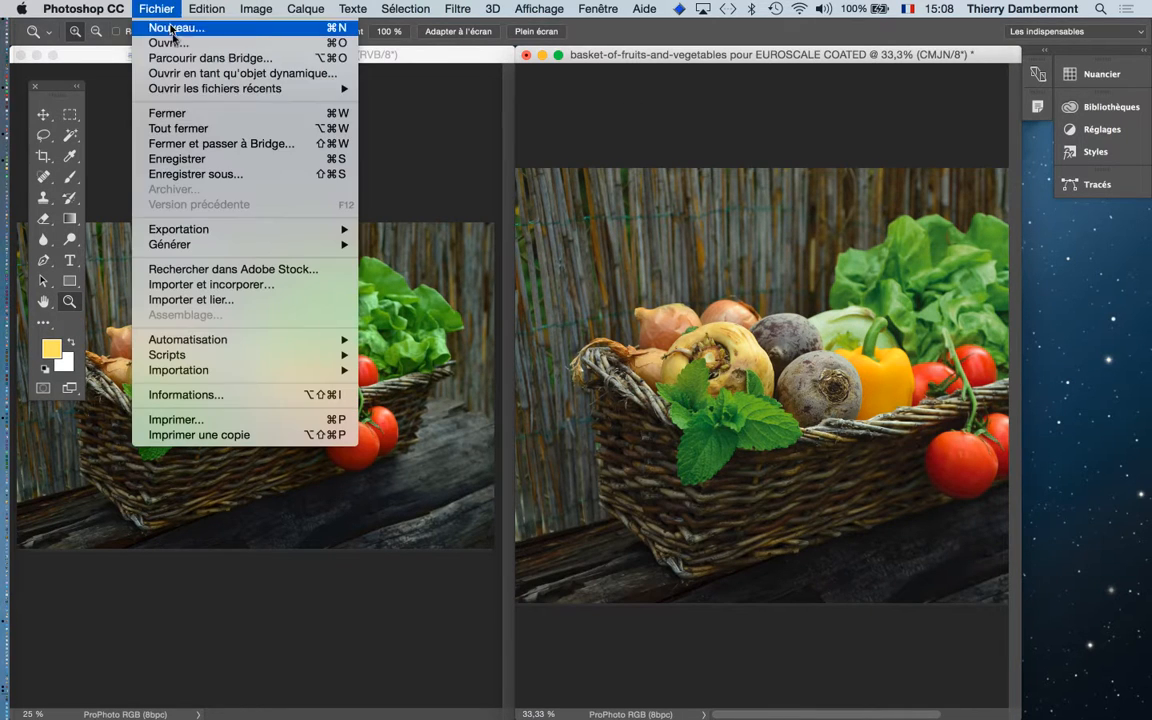
pyautogui.click(228, 174)
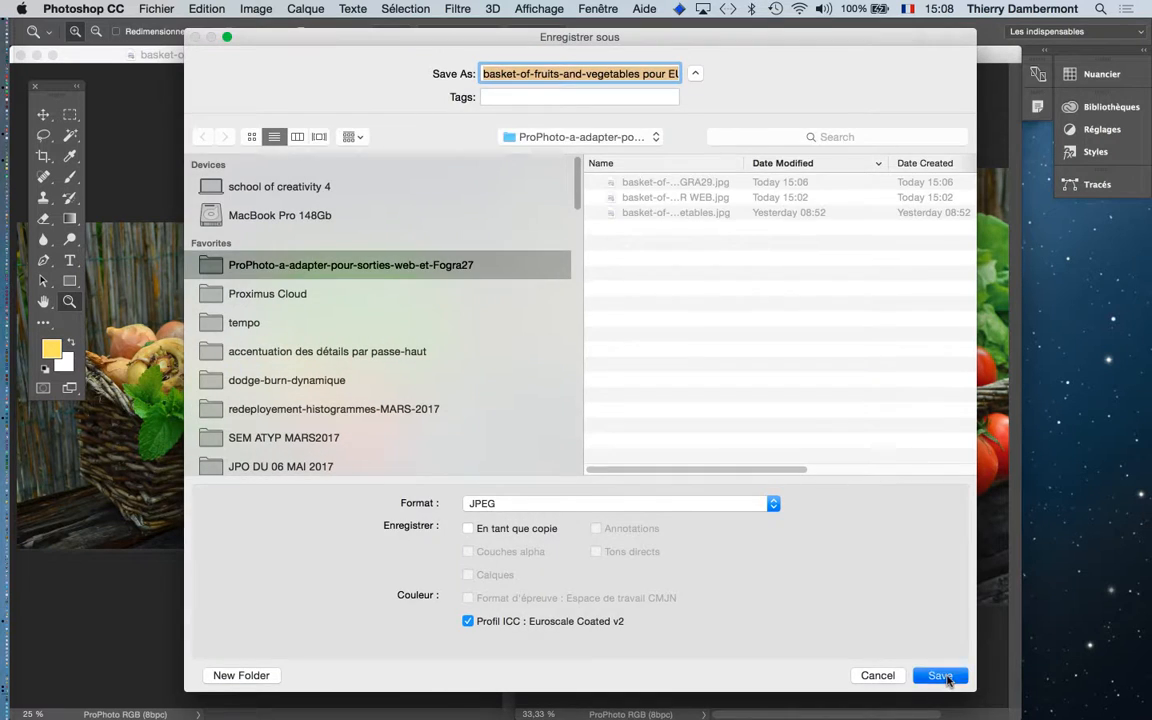
pyautogui.click(948, 676)
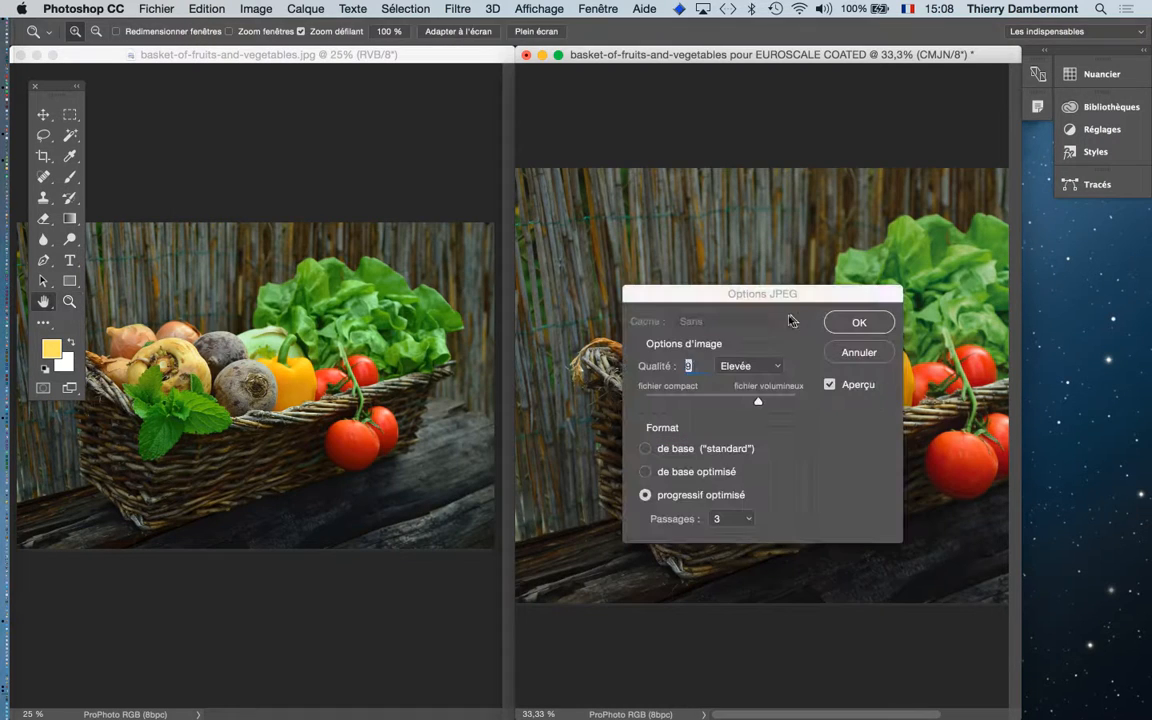